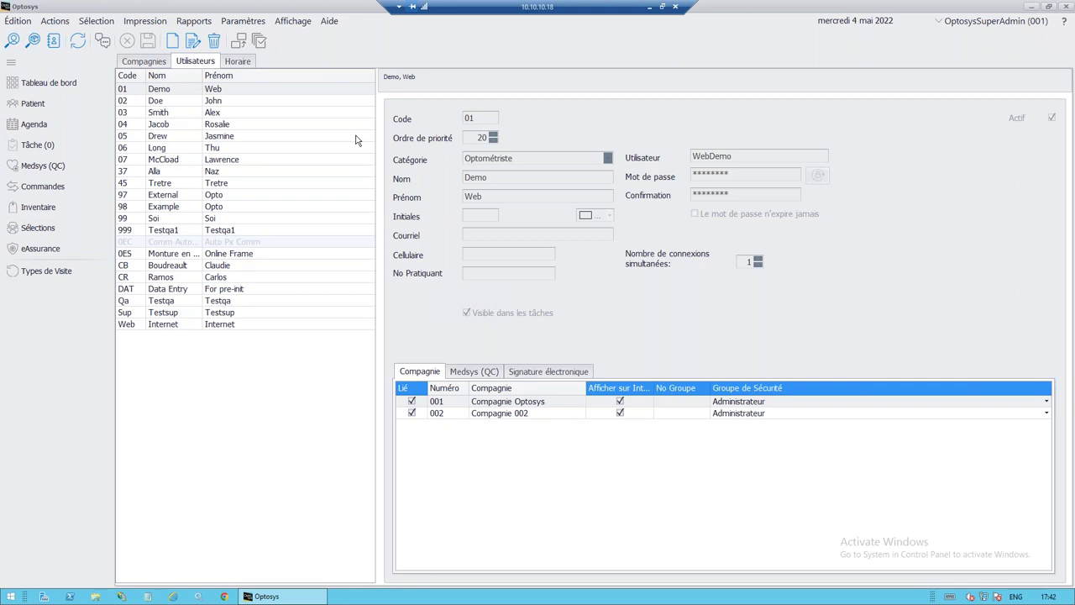
Step: Review user CR's company links and weekly schedule, and open the schedule of user 01
left_click(192, 278)
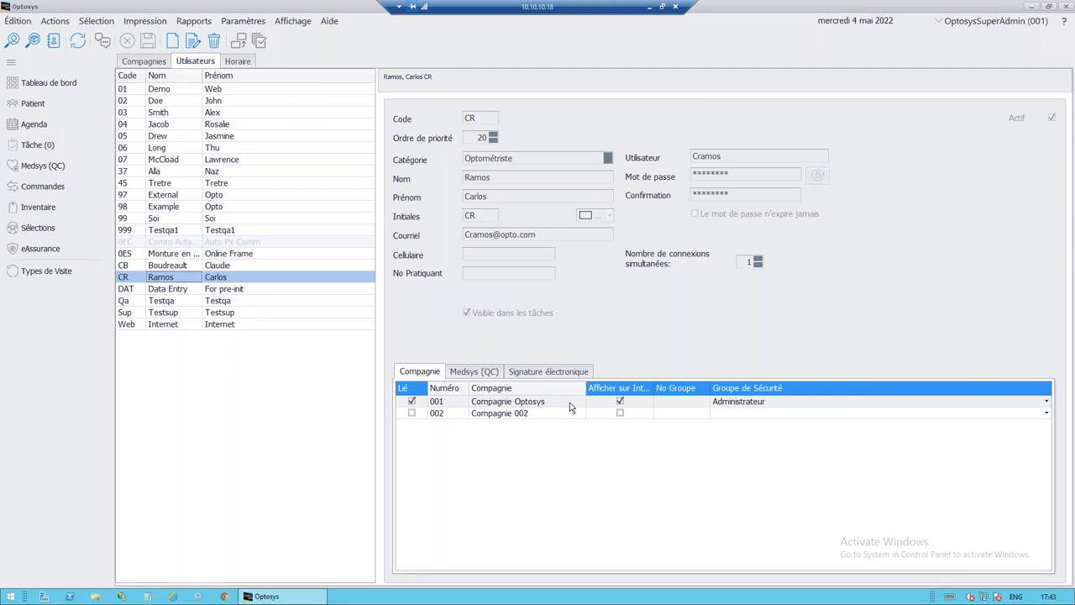
left_click(241, 62)
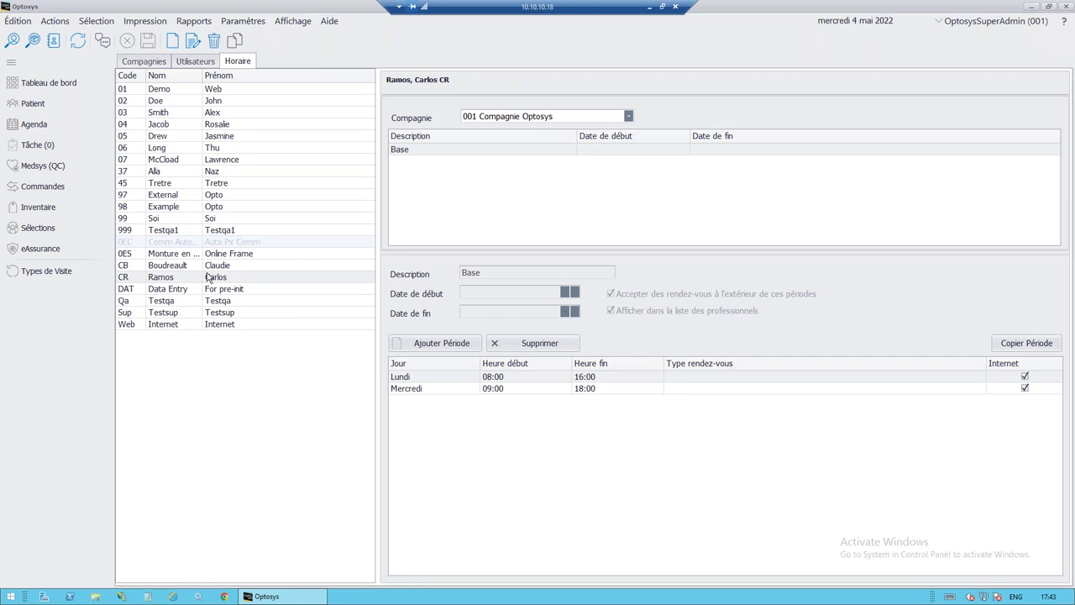
left_click(210, 278)
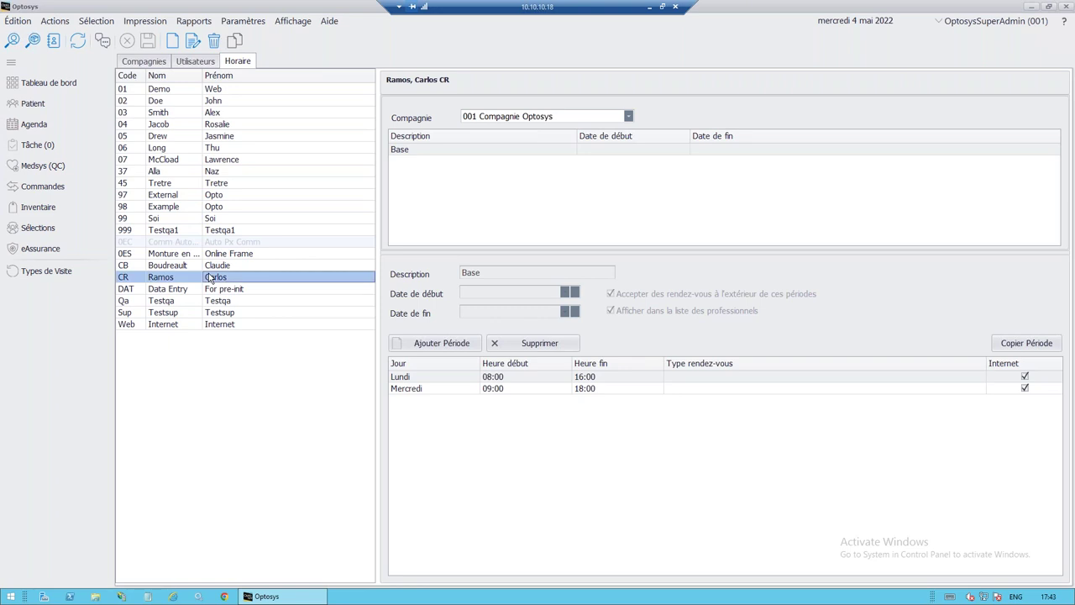
left_click(172, 91)
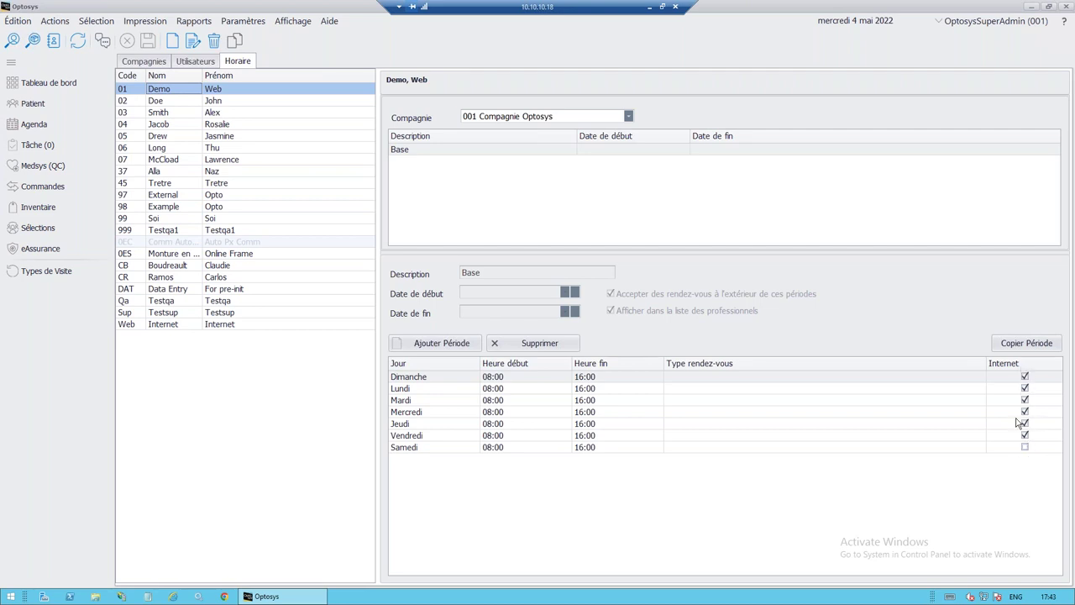
Step: Remove Examen pour les enfants from the visit types shown online for user 01's Dimanche period and save
double_click(611, 378)
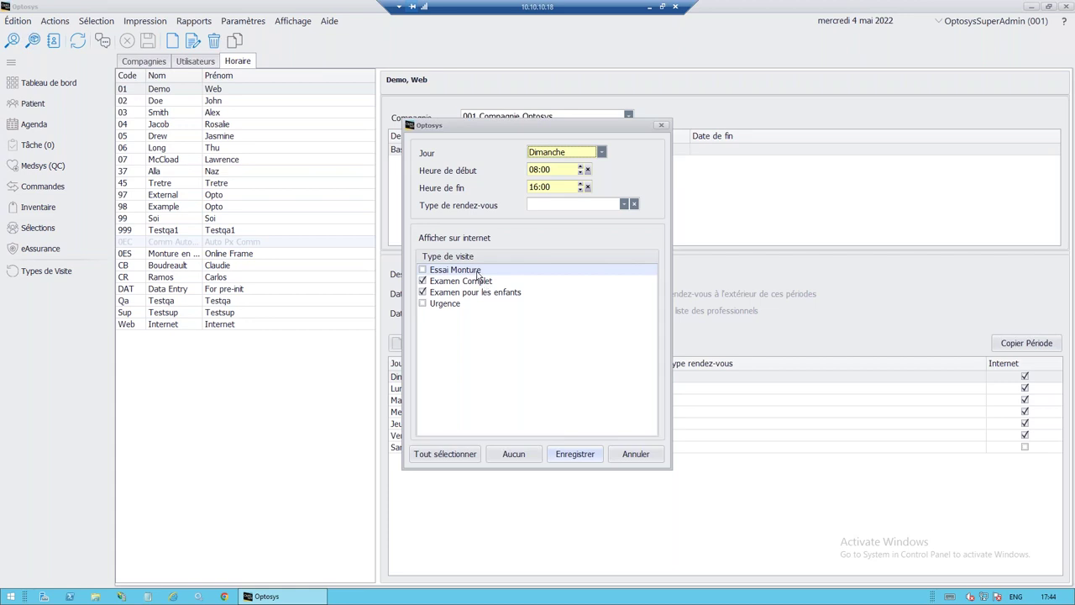
left_click(422, 292)
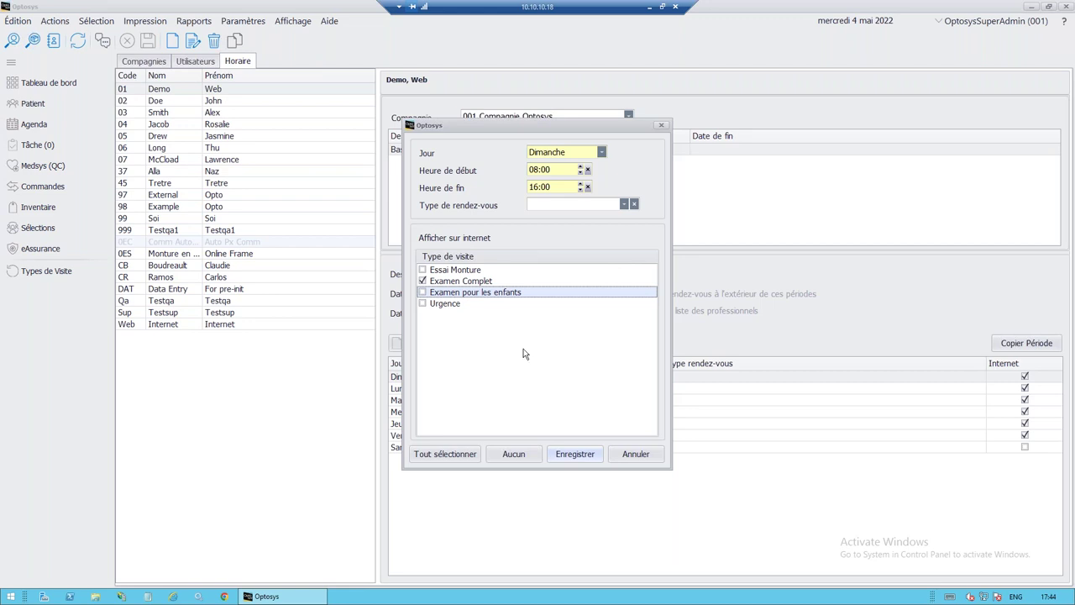
left_click(575, 453)
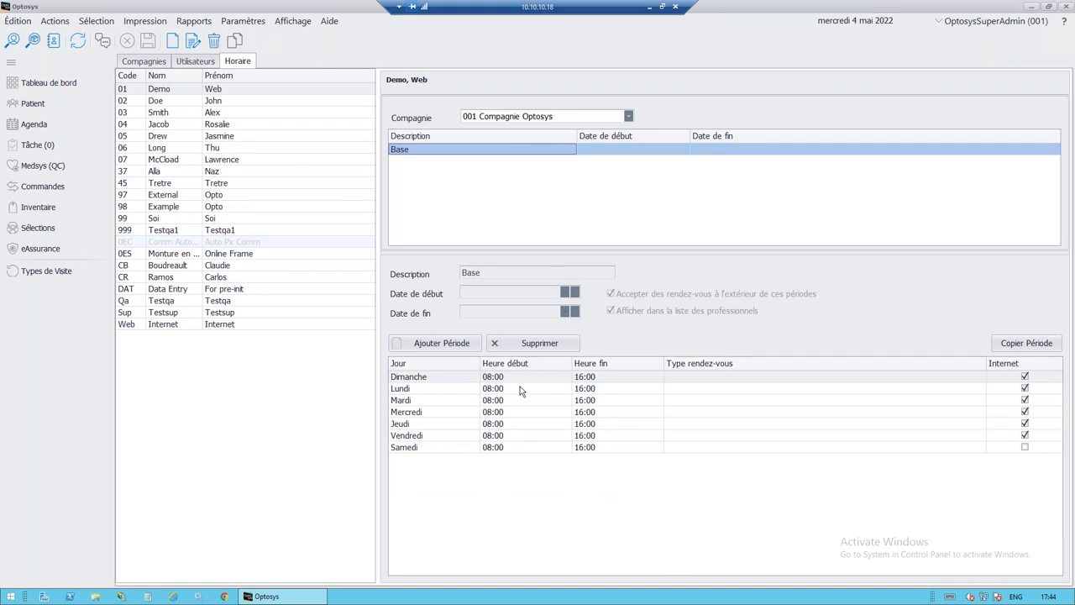
Step: Enable Examen Complet and Examen pour les enfants online for the Dimanche, Mardi, Jeudi, Vendredi and Samedi periods together, and save
left_click(519, 378)
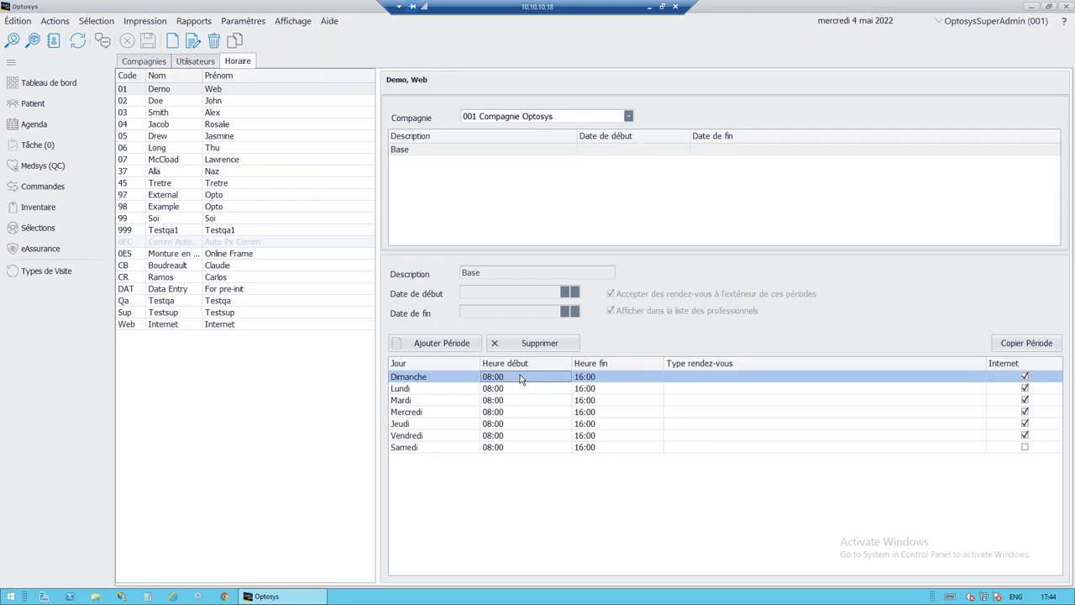
left_click(531, 447, "shift")
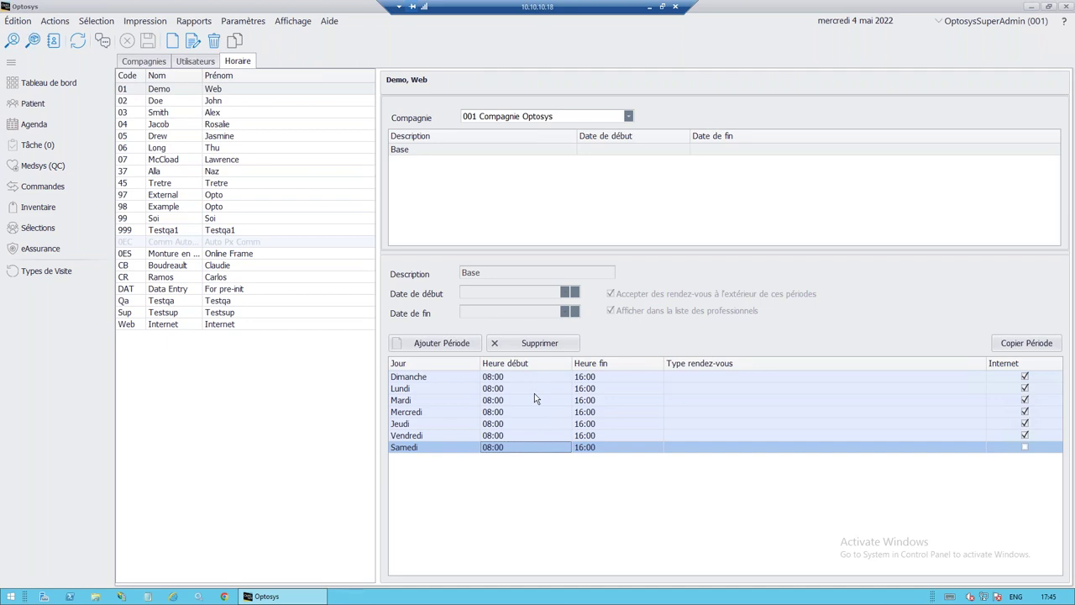
left_click(534, 391, "ctrl")
left_click(537, 412, "ctrl")
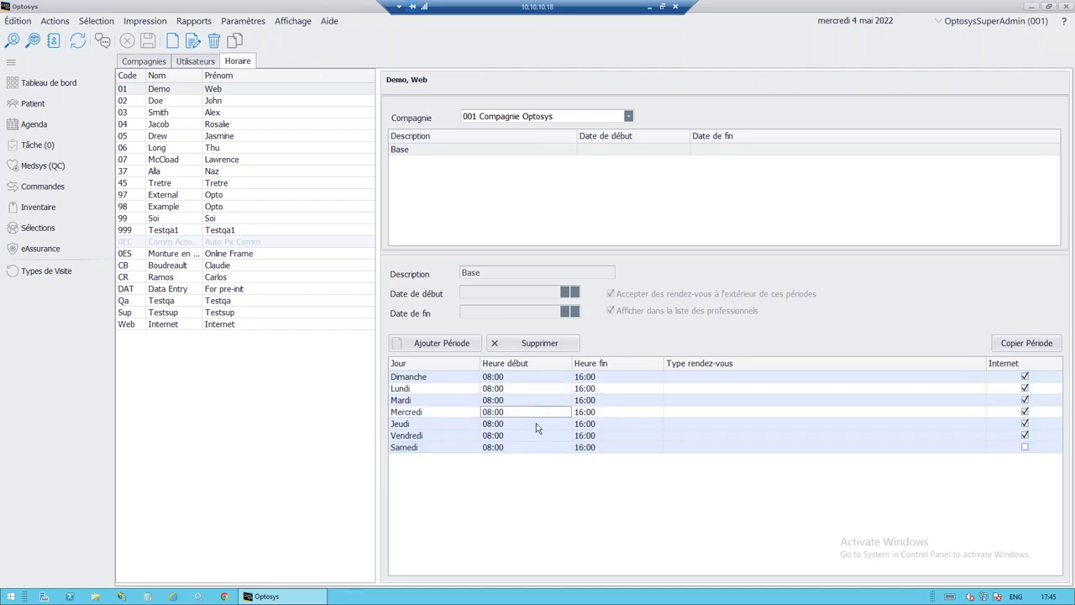
right_click(536, 425)
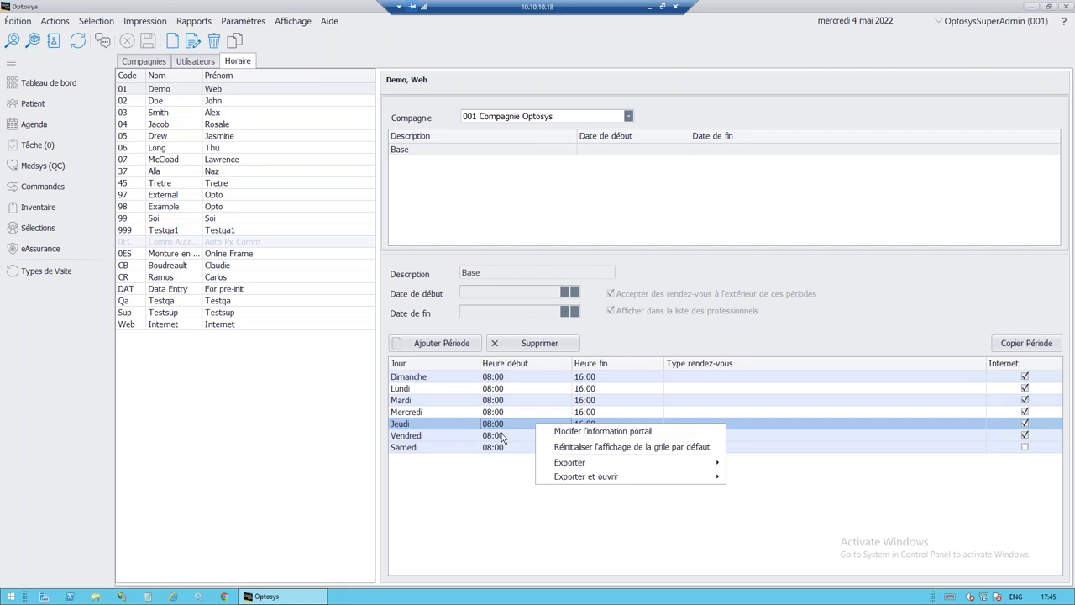
left_click(561, 434)
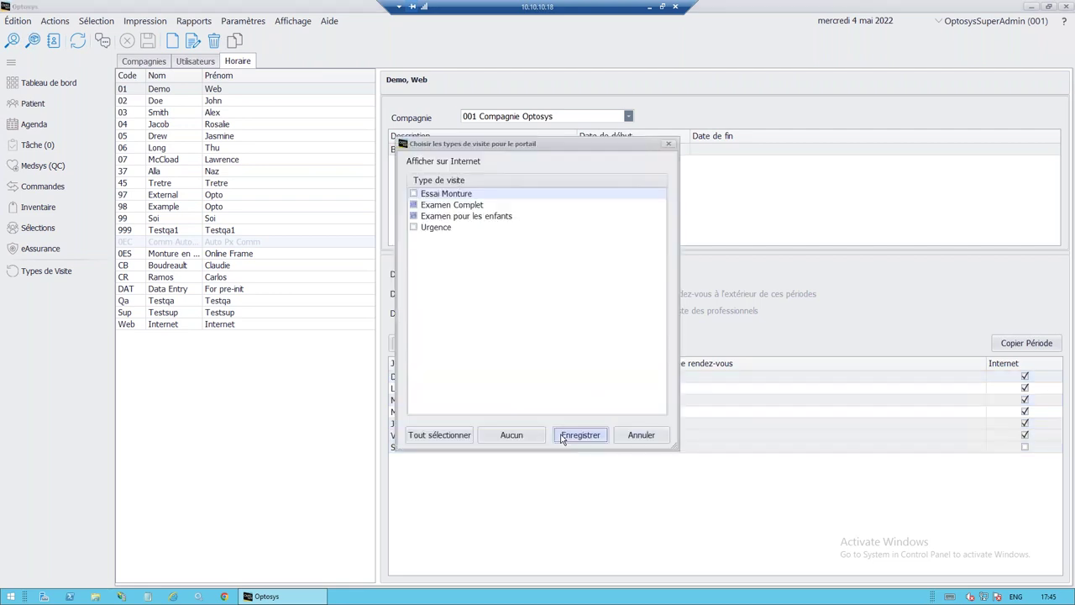
left_click(413, 205)
left_click(414, 216)
left_click(413, 205)
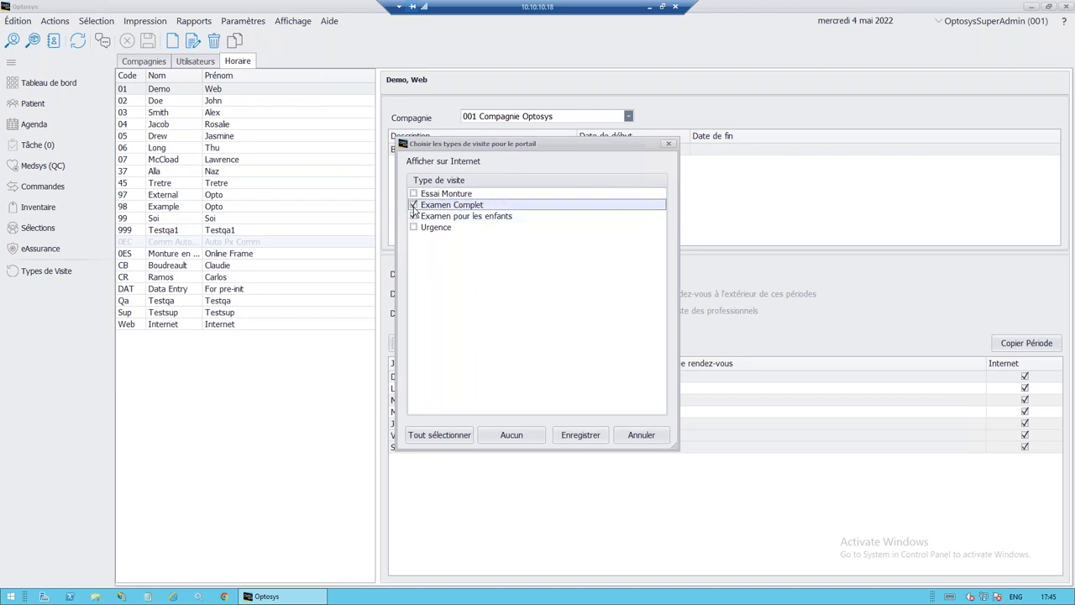
left_click(584, 436)
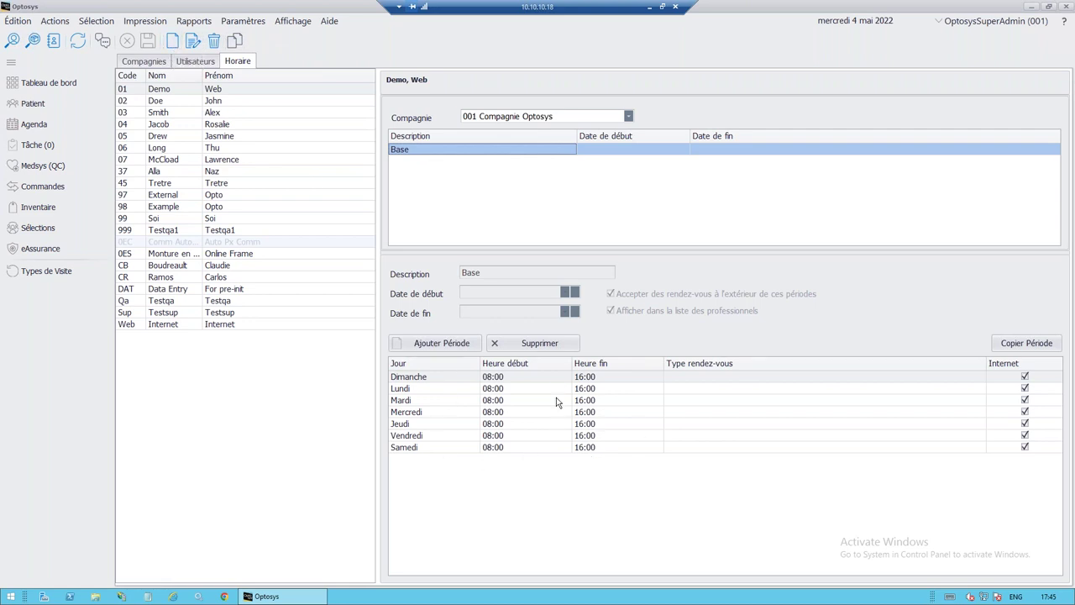
Step: Check which visit types are shown online for the Dimanche period, without changing them
left_click(822, 399)
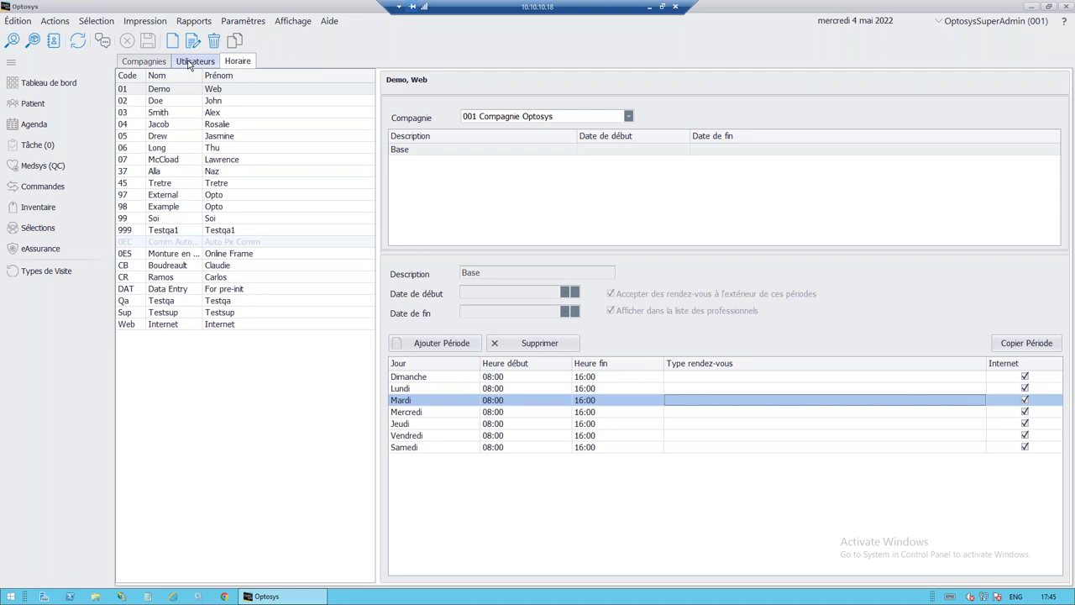
left_click(652, 378)
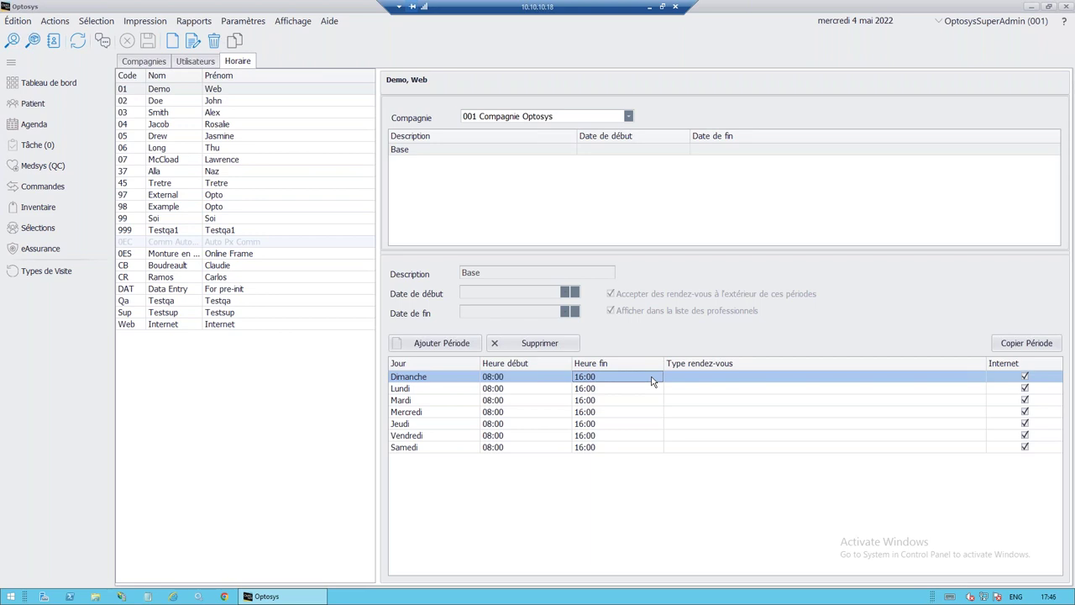
double_click(653, 378)
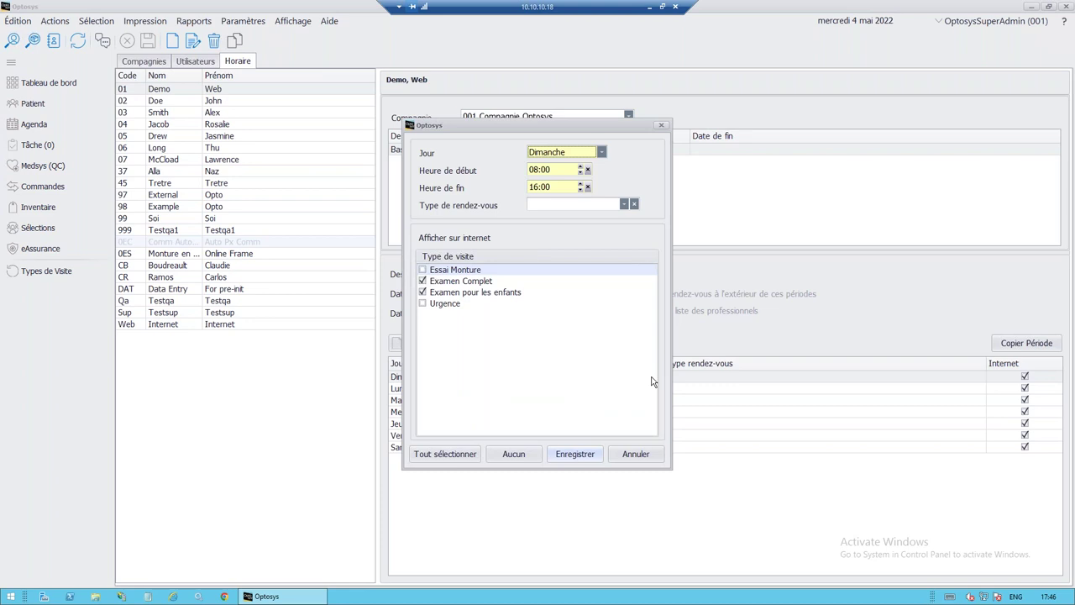
left_click(636, 453)
left_click(636, 401)
right_click(635, 400)
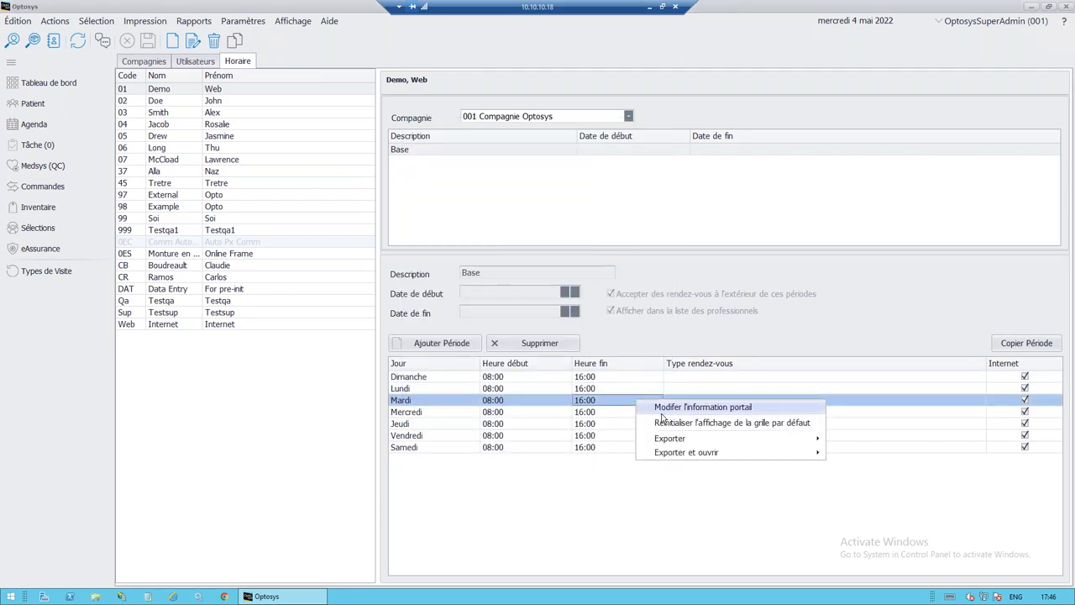
left_click(576, 413)
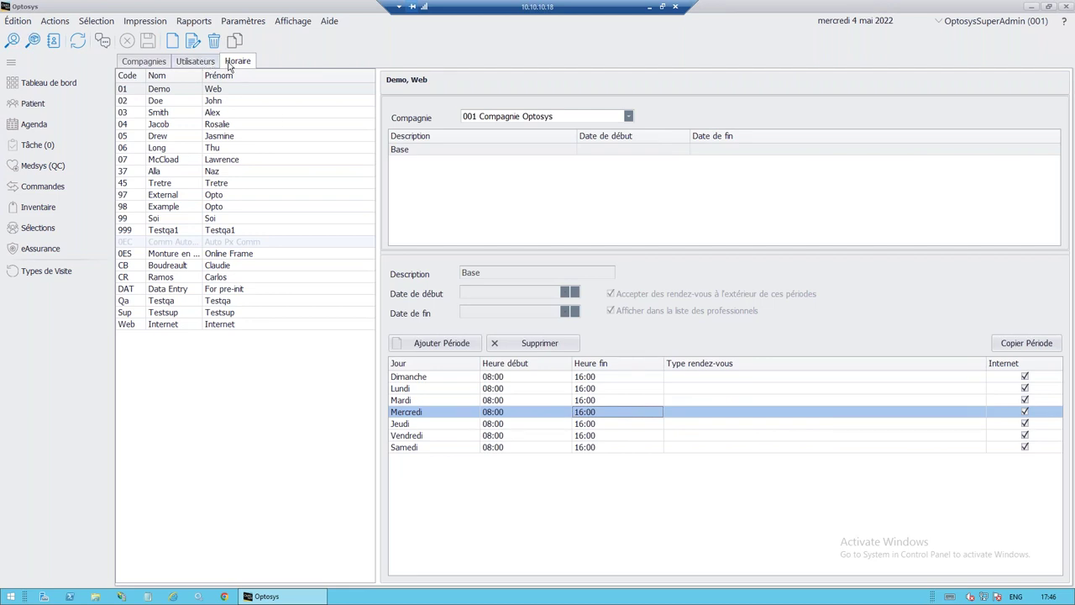
Step: Open the visit types list from the patient visit settings
left_click(243, 21)
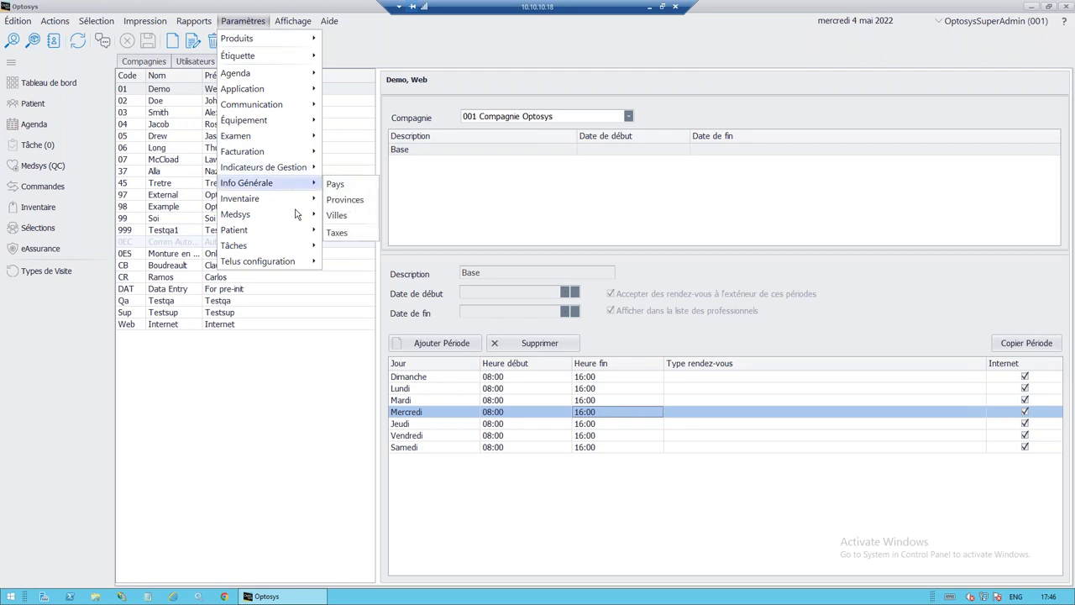
mouse_move(298, 229)
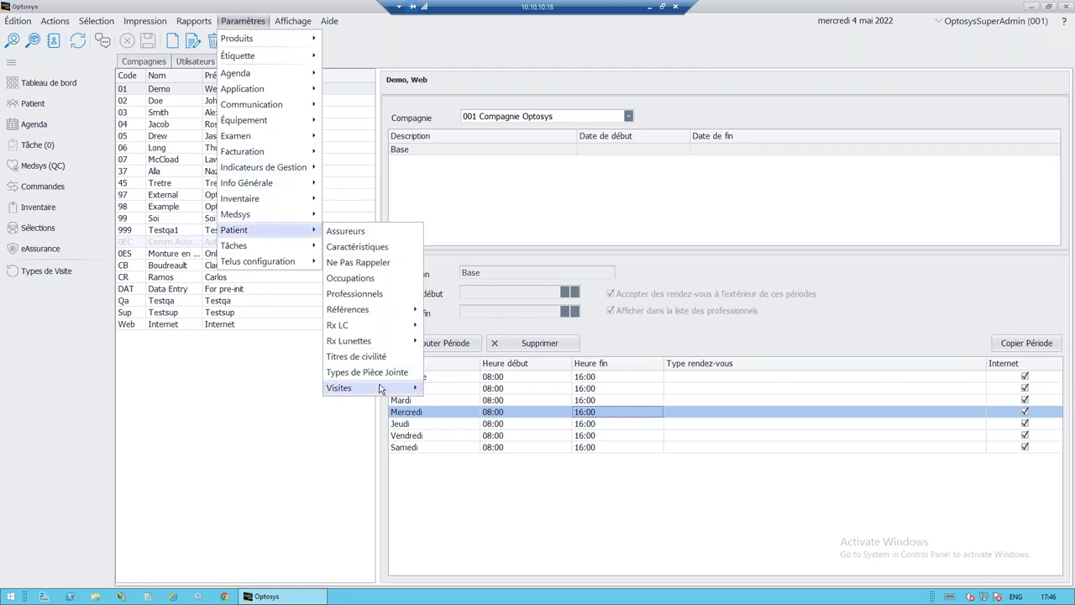
mouse_move(382, 391)
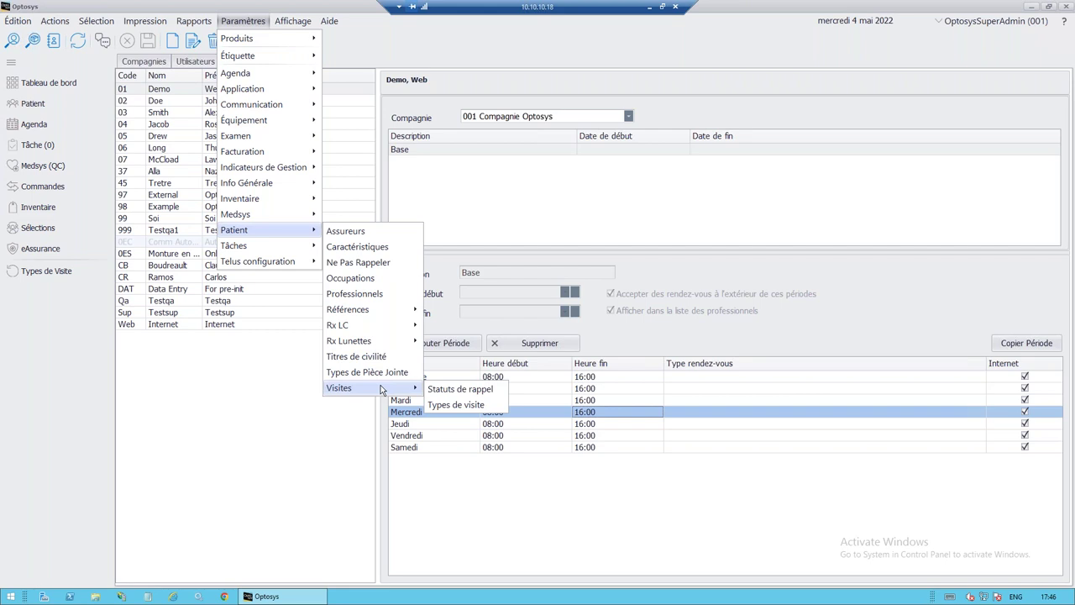
left_click(458, 405)
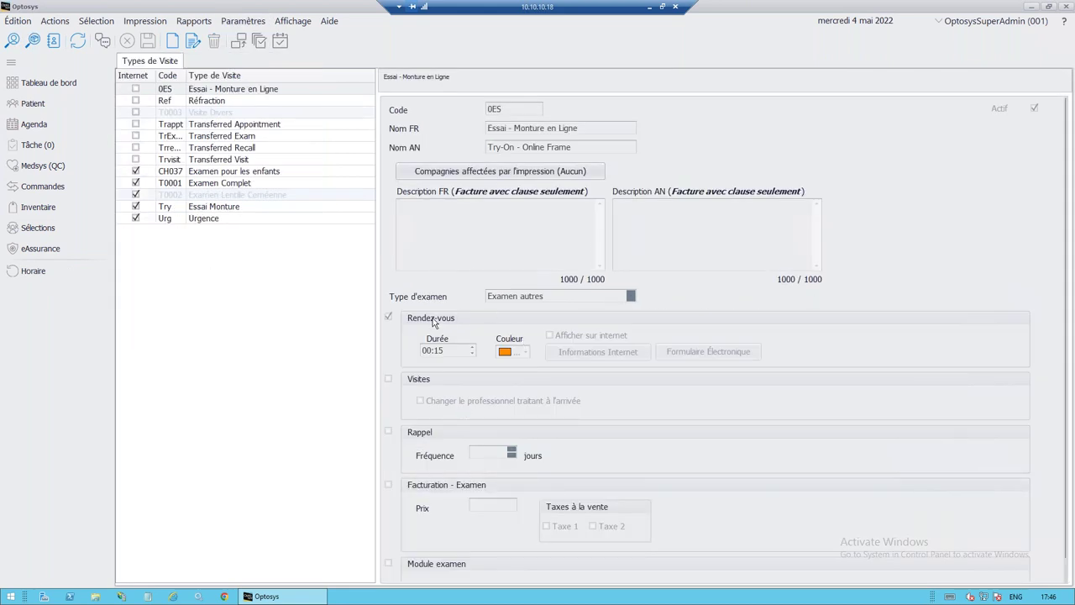
Step: Examine the appointment and internet display settings of the visit types flagged for internet, from Examen pour les enfants through Urgence
left_click(193, 207)
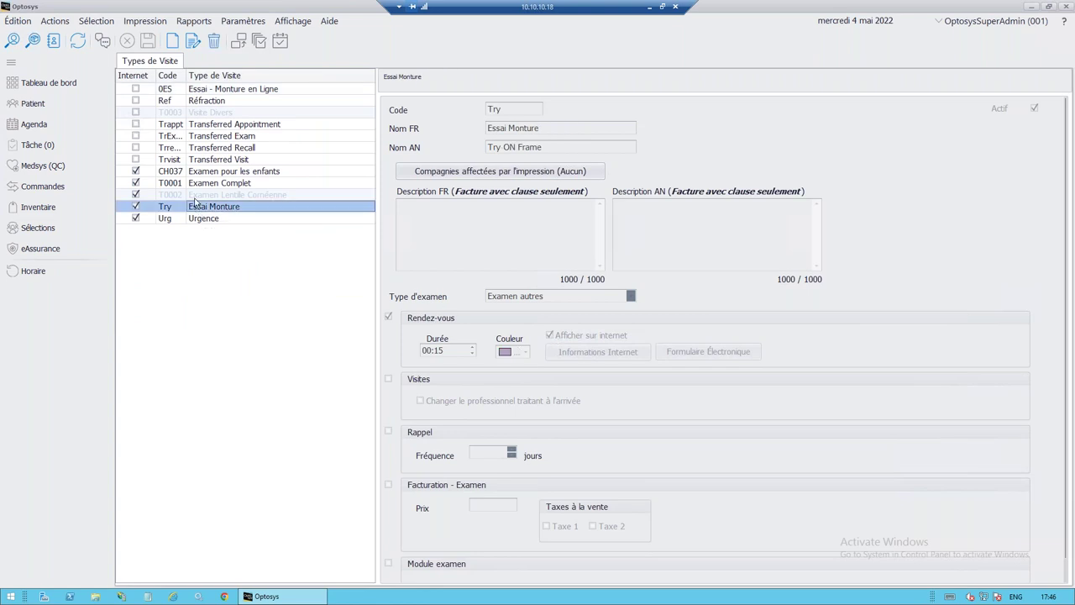
left_click(200, 171)
left_click(199, 183)
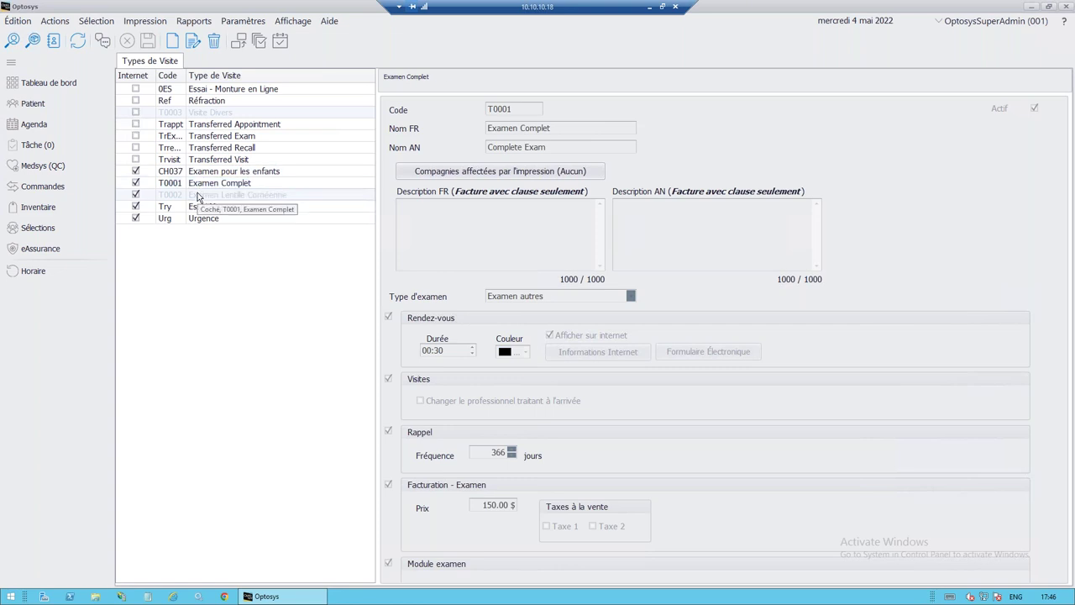
left_click(199, 194)
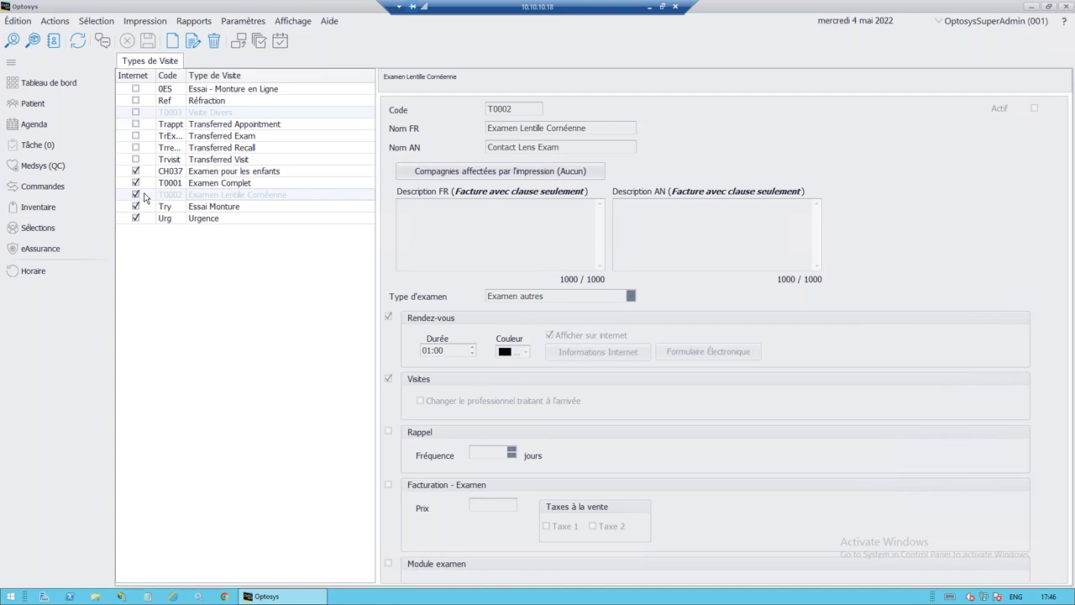
left_click(200, 173)
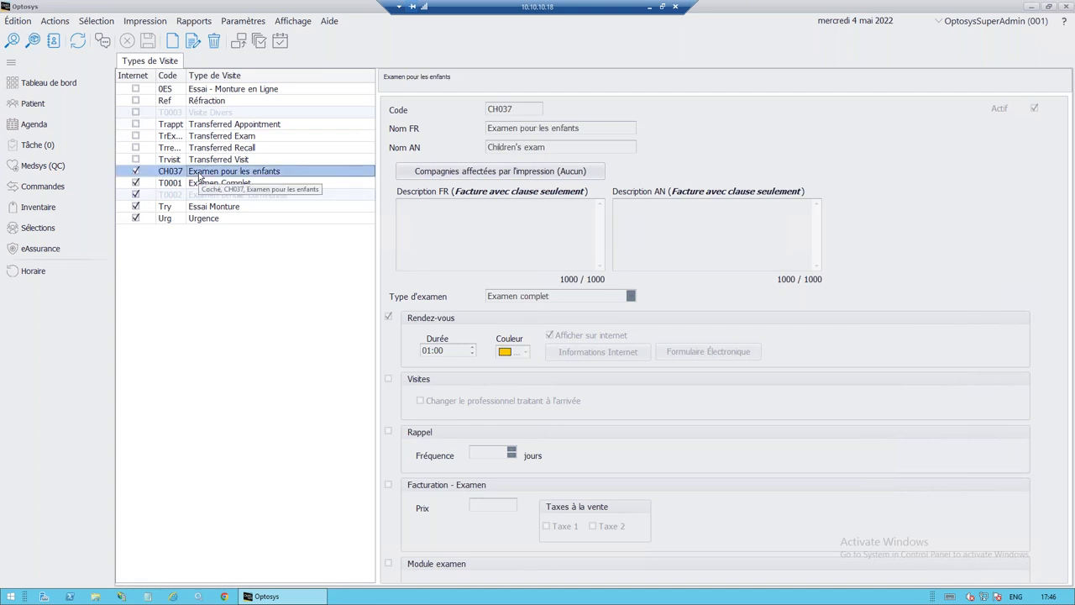
left_click(200, 182)
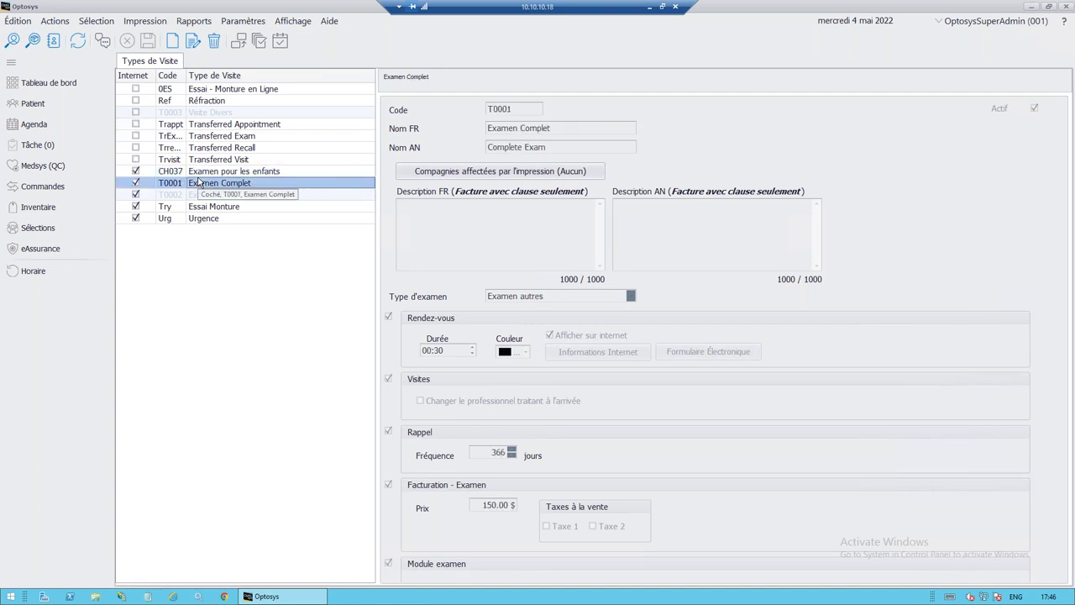
left_click(200, 171)
left_click(201, 208)
left_click(202, 218)
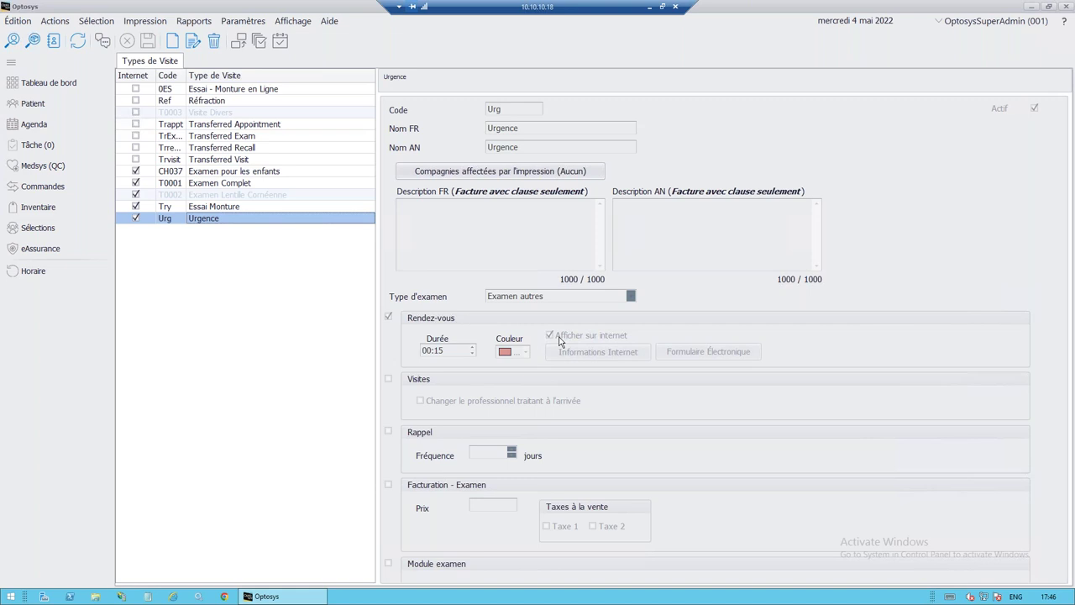
Step: In the Optosys Booking visit type groups, set the first two French descriptions to "Examen Complet adulte" and "Examen Enfant 18 ans et moins"
left_click(279, 41)
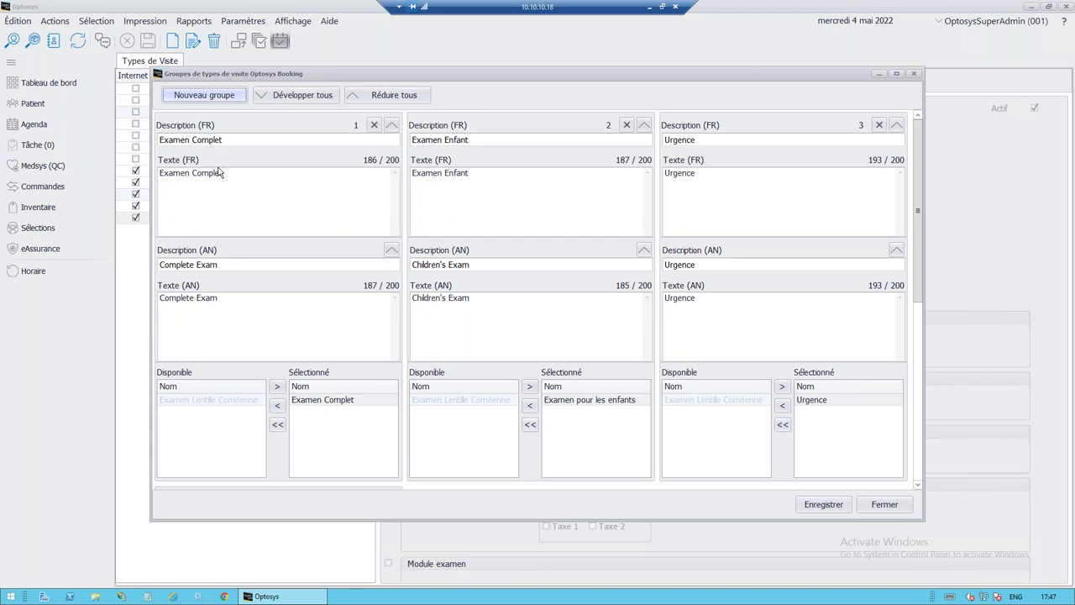
left_click(236, 140)
type("adulte")
type(" 18 ans ")
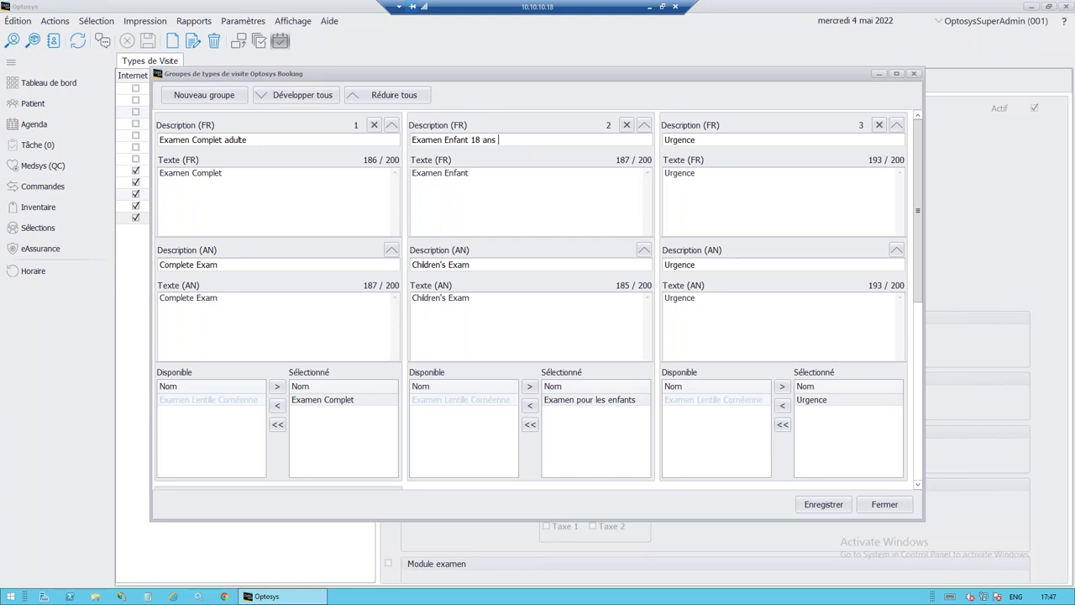
type("et moins")
Step: Switch to the clinic's online booking page in Firefox and review its appointment types and appointment-day instructions
left_click(650, 10)
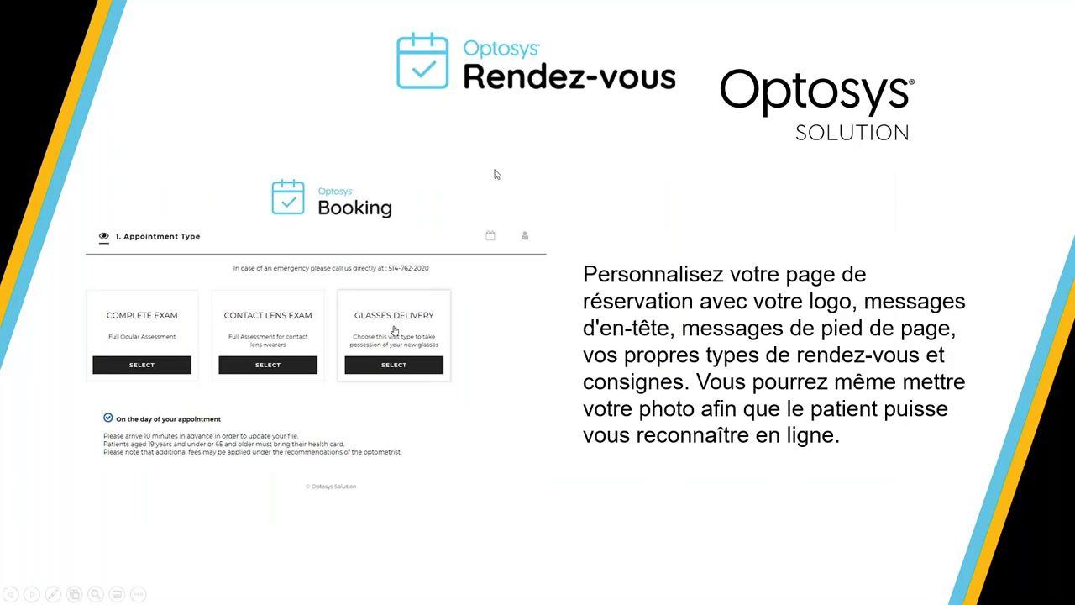
key("alt+Tab")
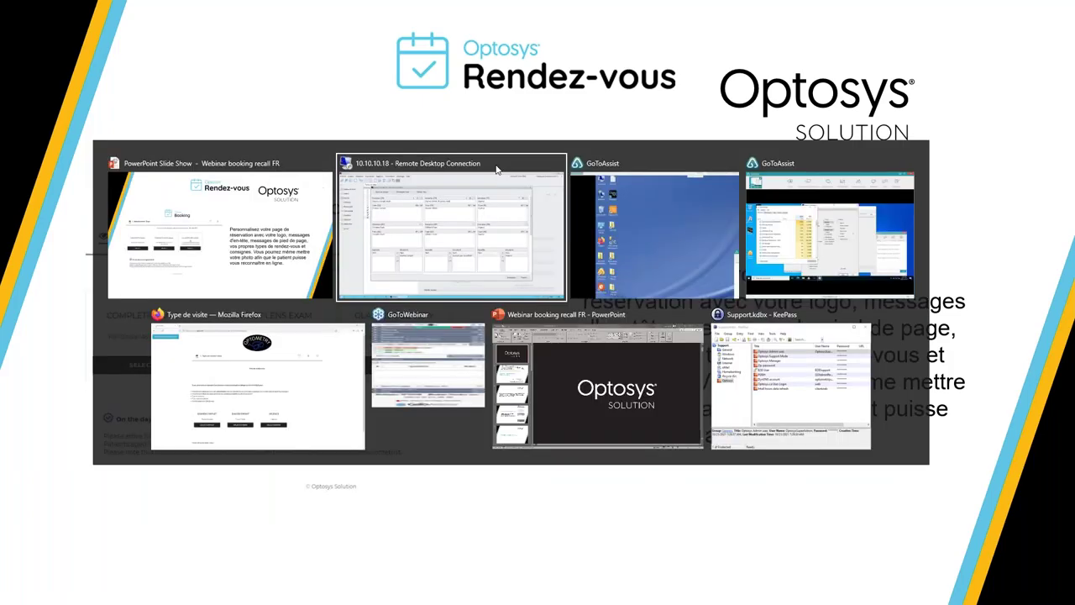
key("Tab")
key("Tab")
key("Tab")
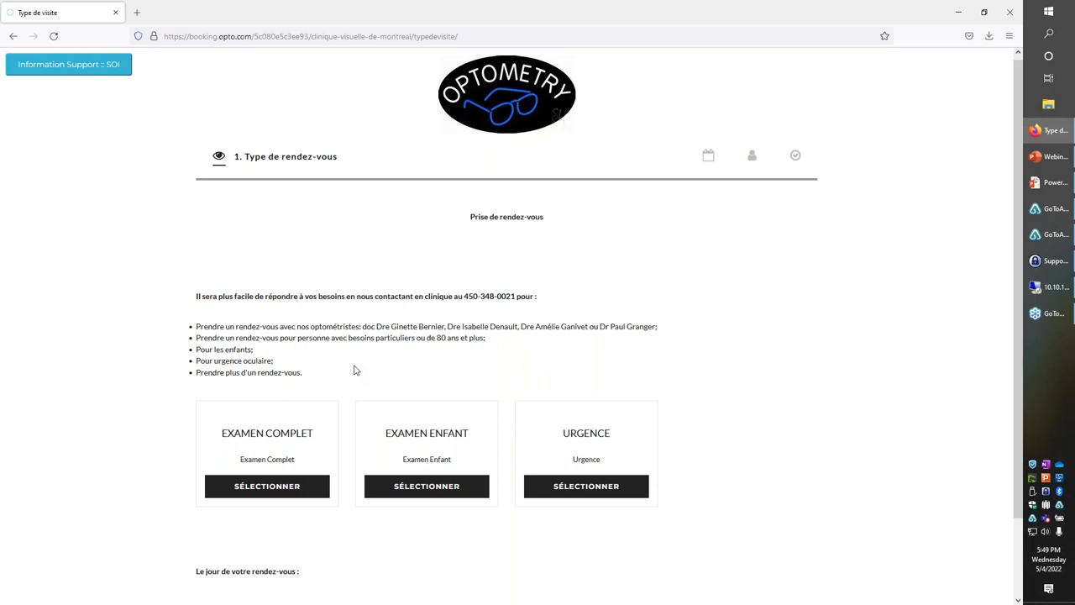
scroll(353, 370, "down", 2)
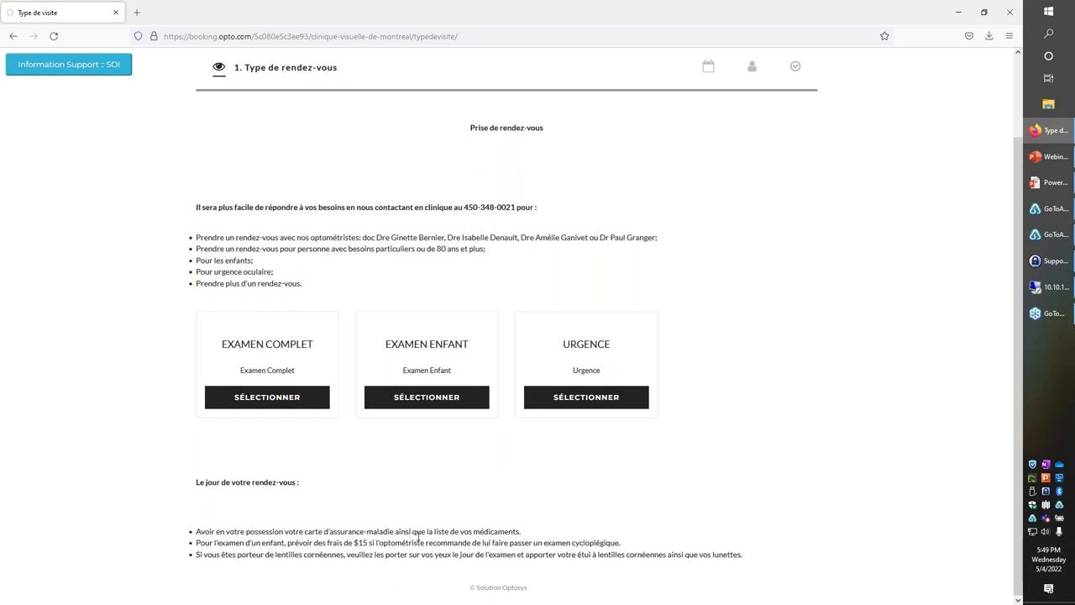
Step: Select the Examen Complet appointment type and review the professionals' available times, advancing the first professional's calendar to 9–12 May
scroll(436, 149, "up", 2)
scroll(389, 459, "down", 2)
scroll(609, 231, "up", 1)
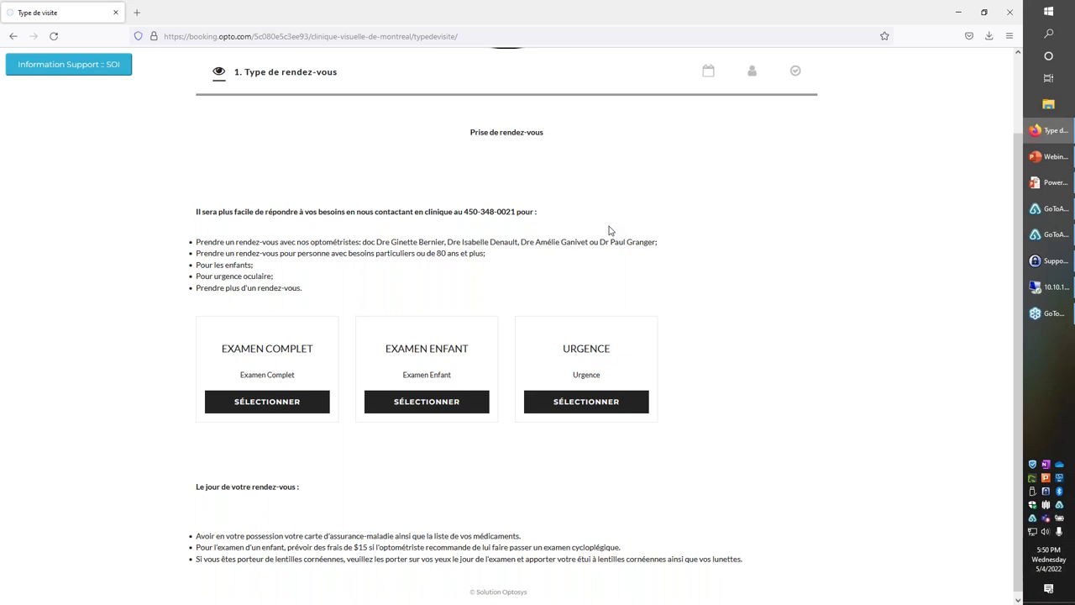
left_click(274, 407)
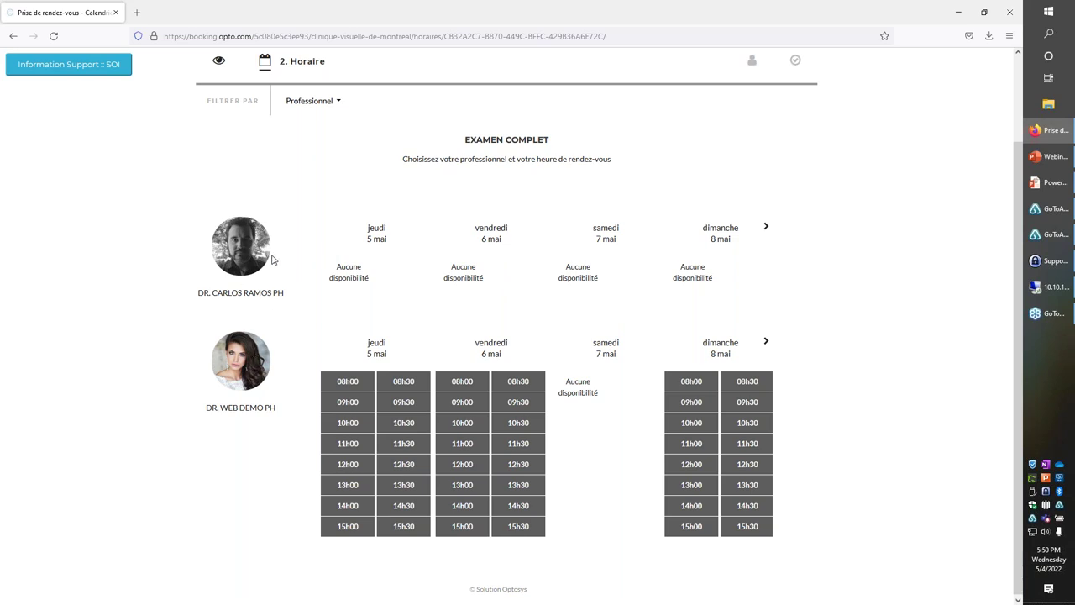
left_click(765, 226)
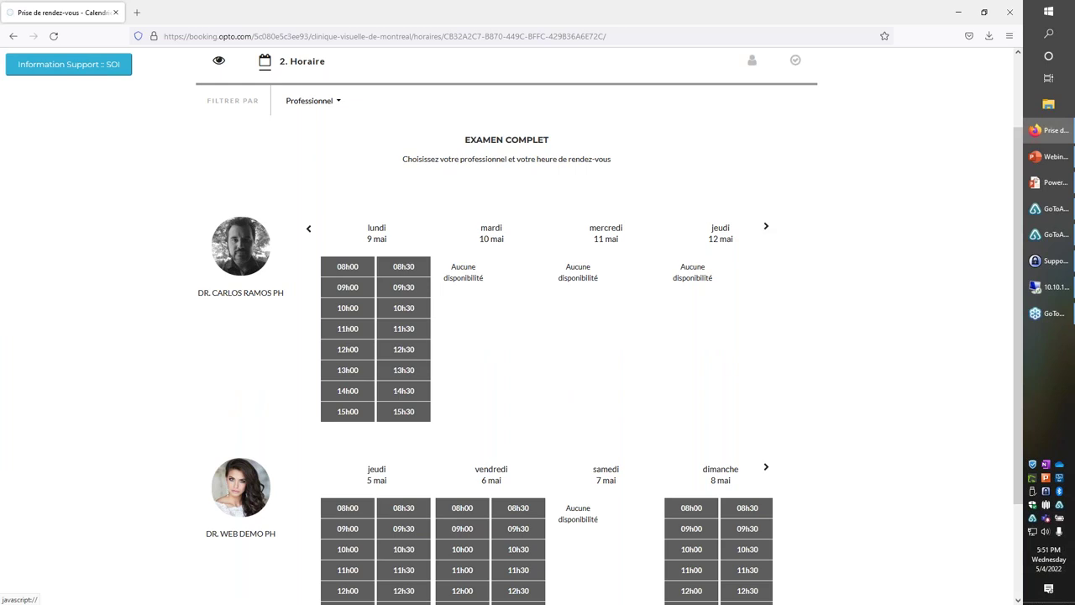
scroll(439, 468, "down", 1)
scroll(438, 468, "down", 1)
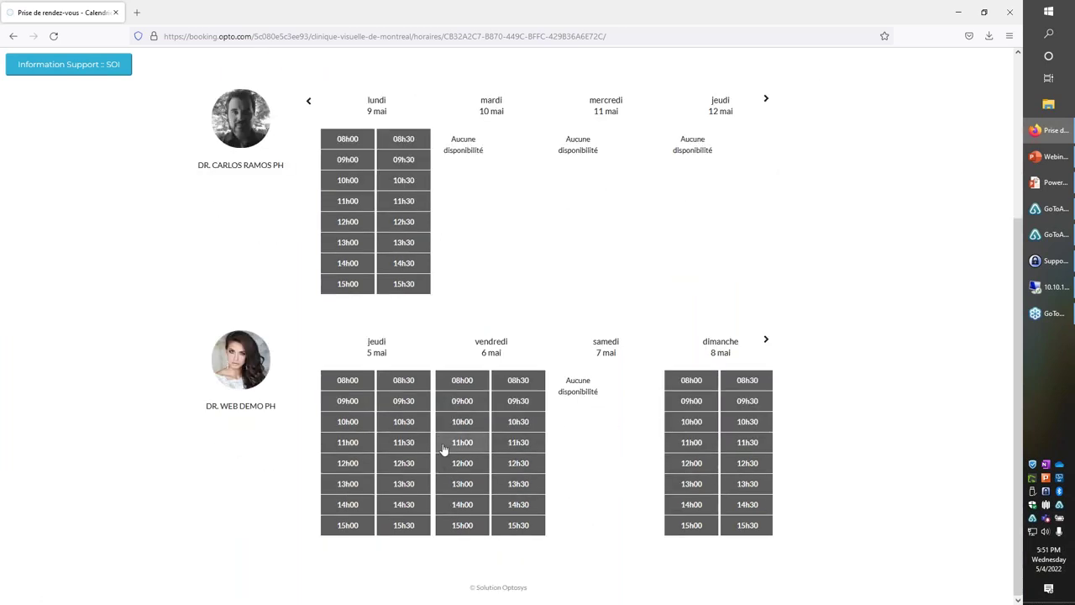
scroll(390, 200, "up", 3)
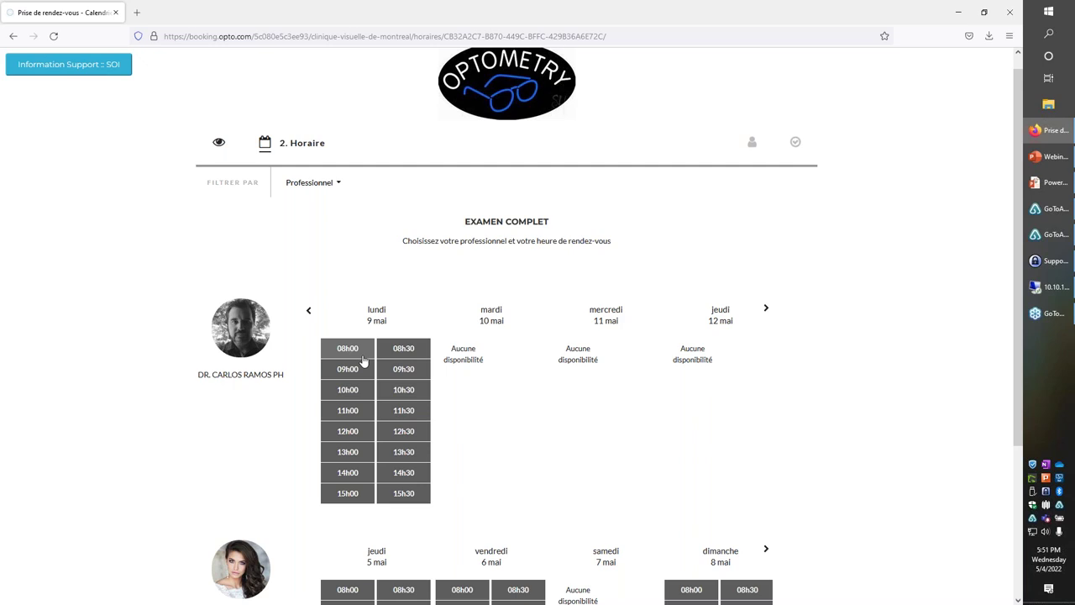
scroll(348, 349, "down", 1)
scroll(345, 347, "down", 2)
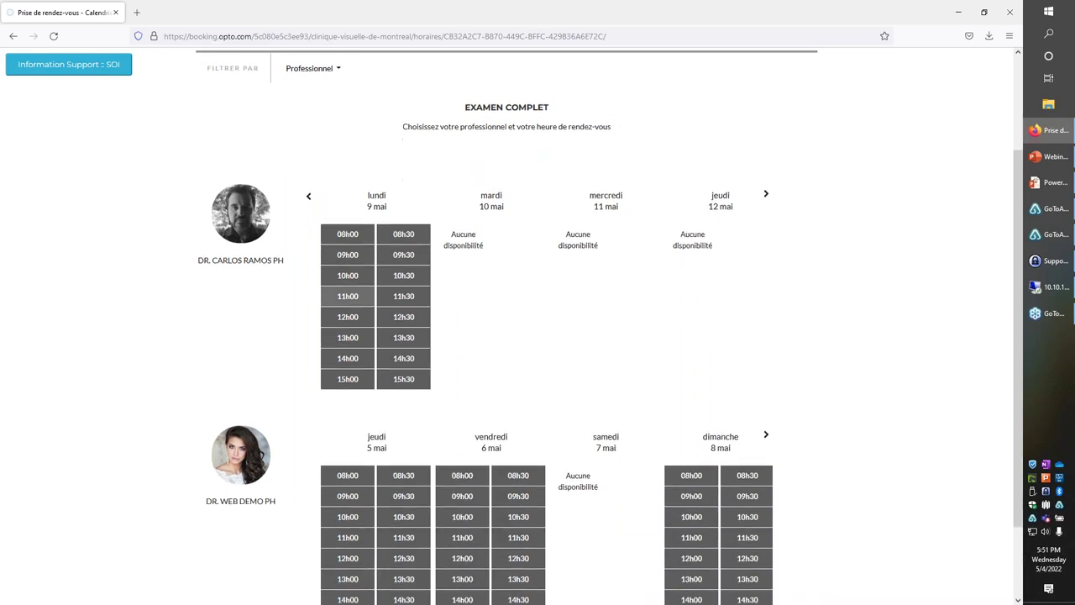
Step: Filter the Examen Complet schedule by professional, showing the first listed professional and the second one in turn
left_click(333, 110)
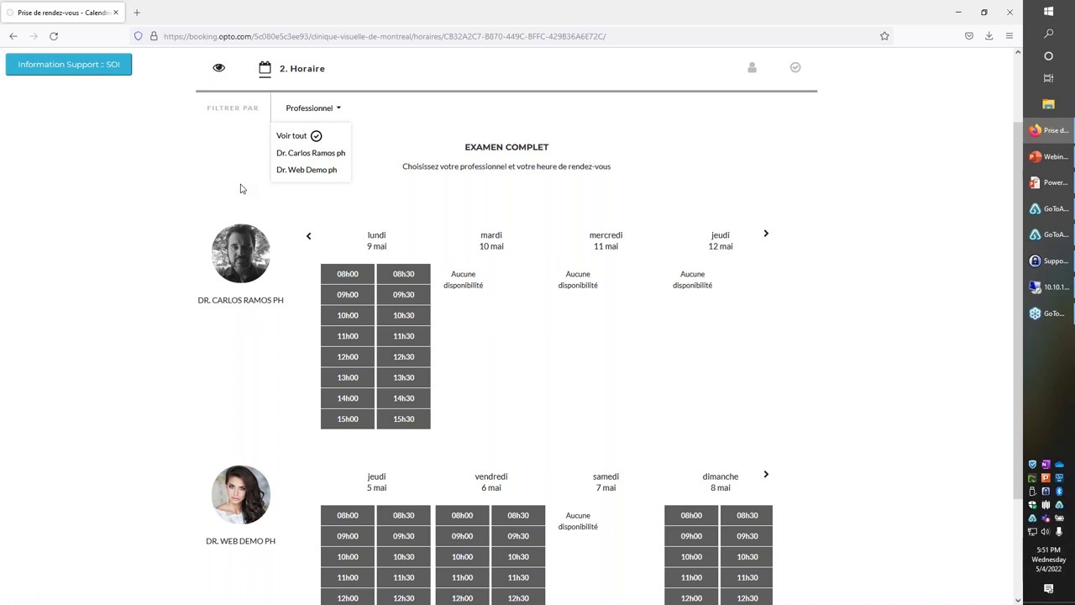
left_click(292, 154)
left_click(321, 202)
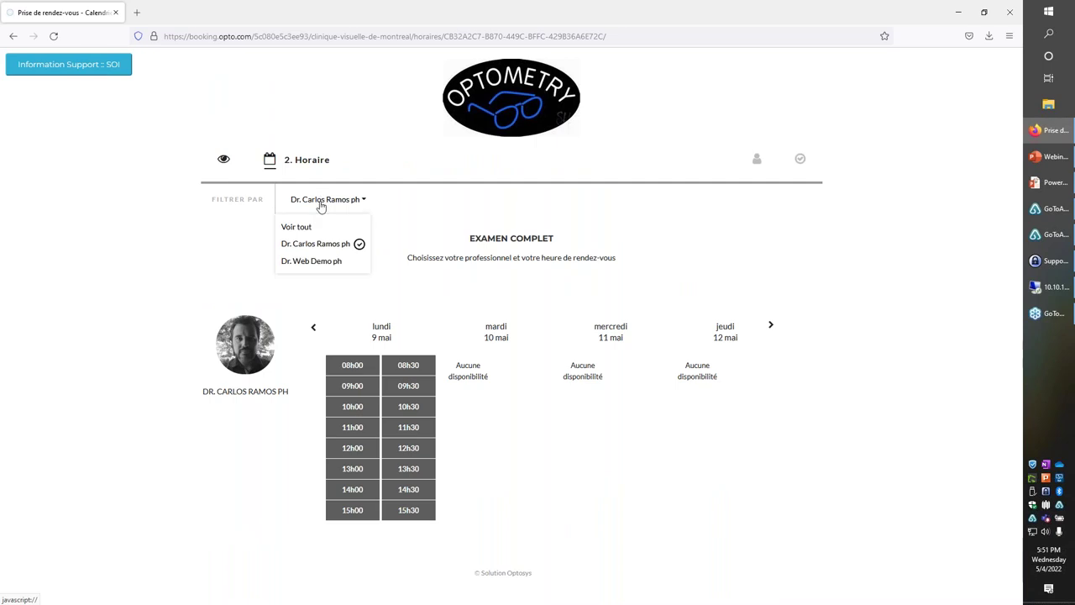
left_click(321, 261)
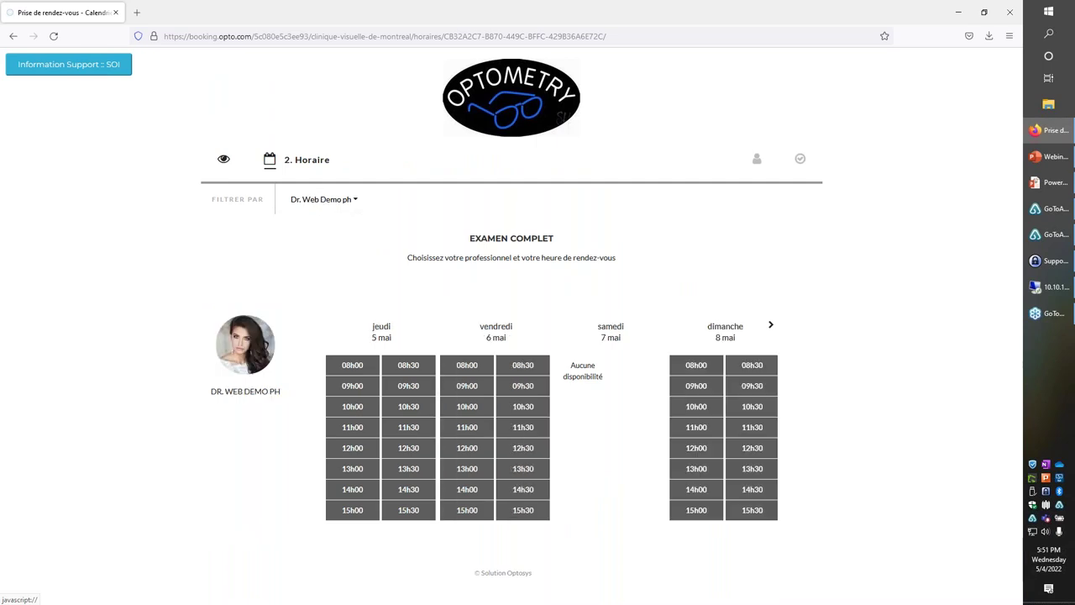
Step: Return to the appointment types, select Examen Enfant, and show the first professional's next available appointment on Wednesday 11 May
left_click(224, 161)
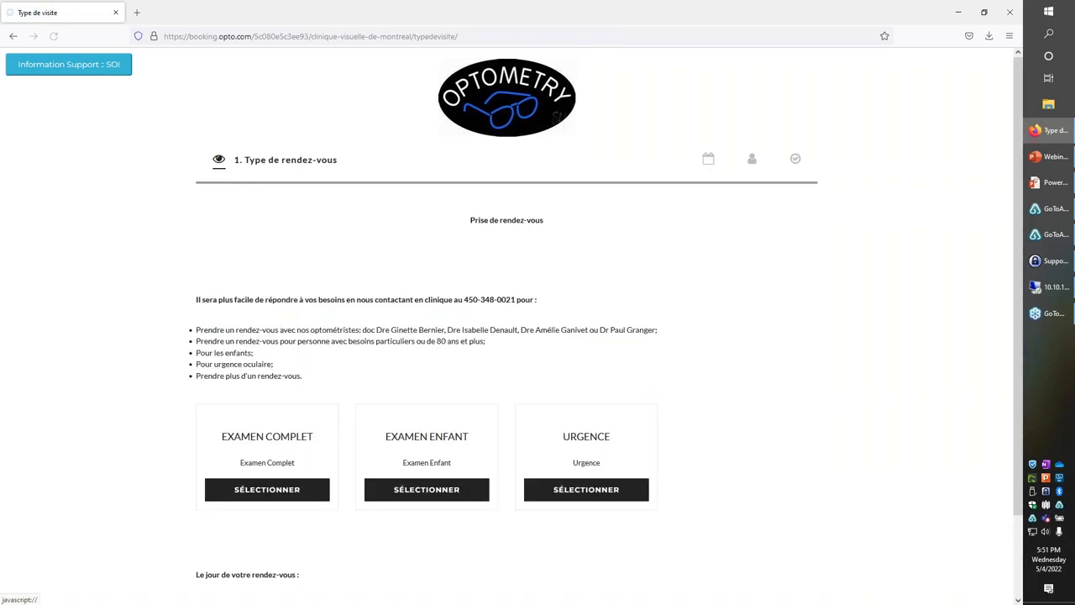
left_click(413, 495)
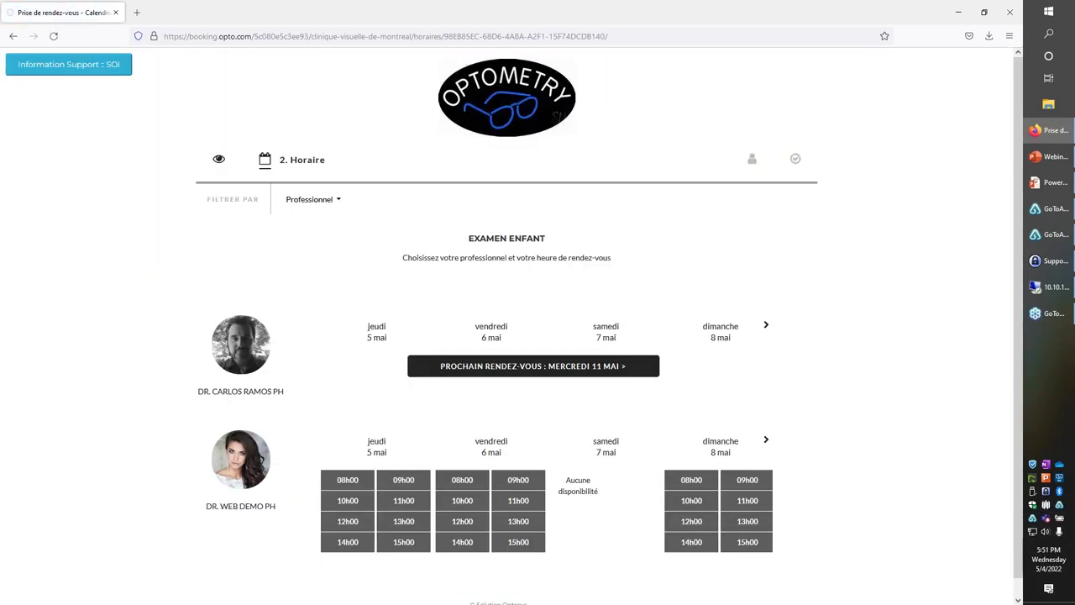
left_click(535, 373)
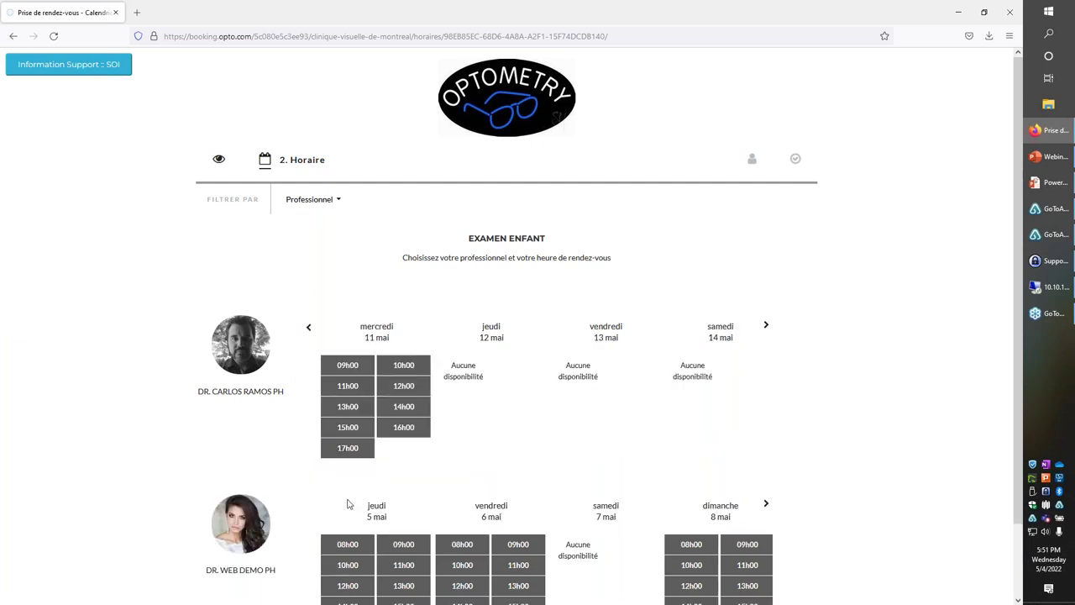
scroll(344, 550, "down", 2)
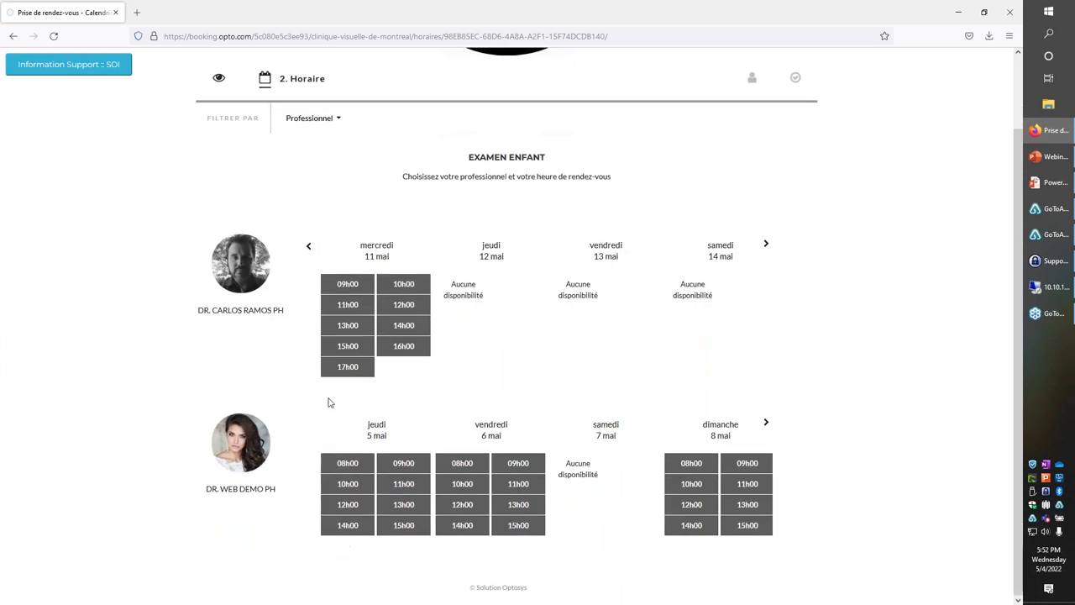
Step: Choose the second professional's 08h00 slot on Thursday 5 May and set the telephone type to Cellulaire in the patient information form
left_click(347, 463)
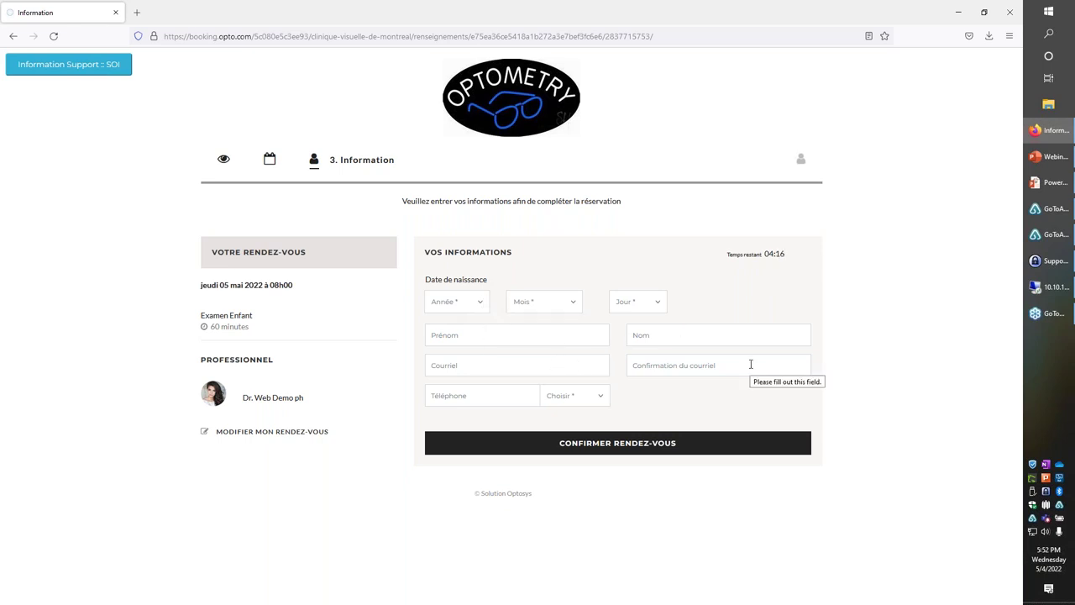
left_click(600, 399)
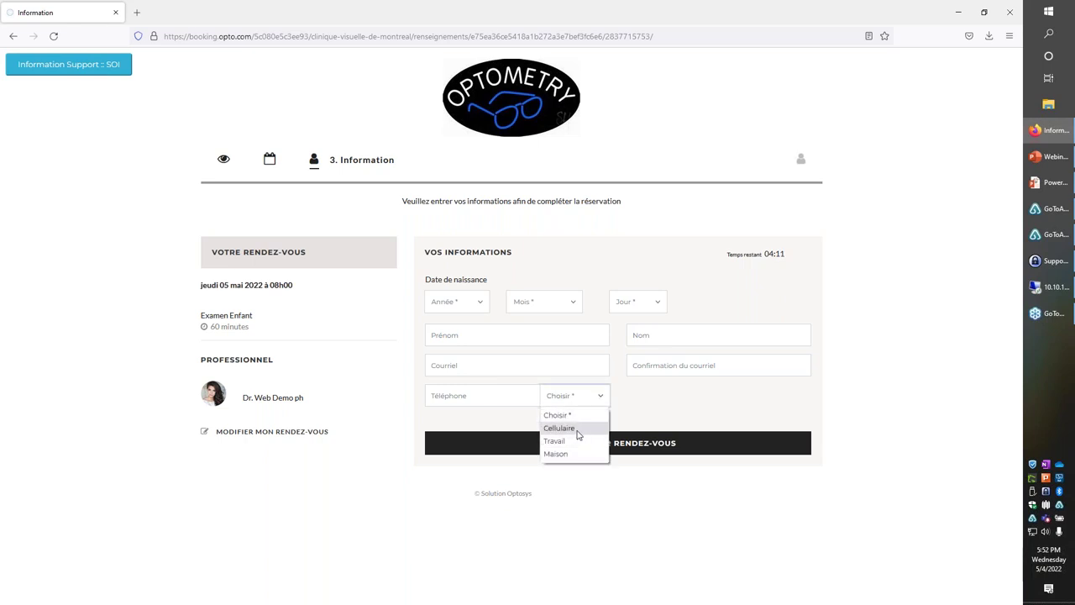
left_click(576, 428)
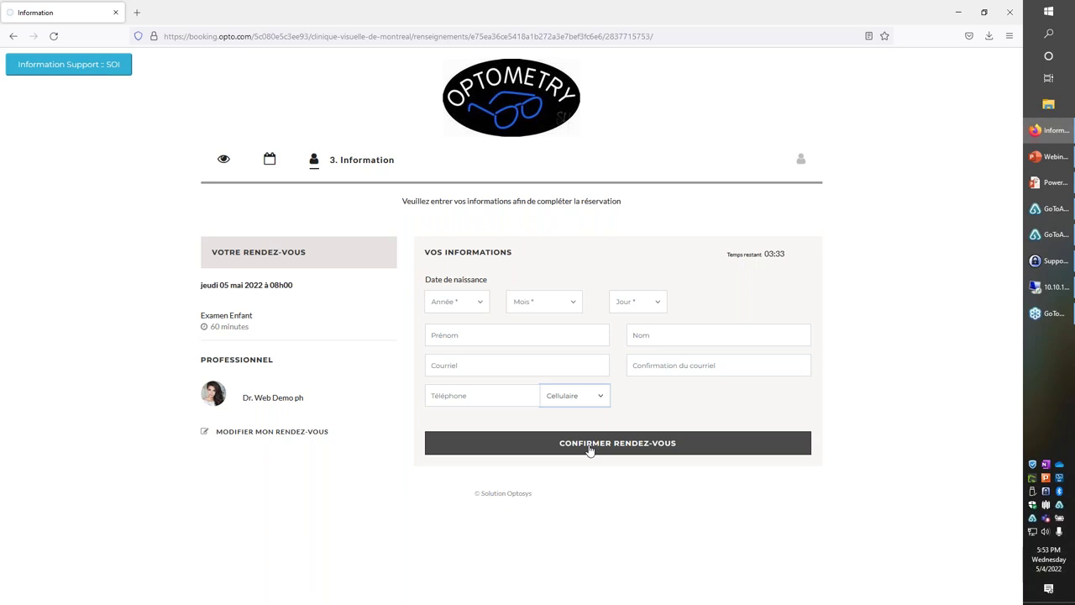
key("alt+Tab")
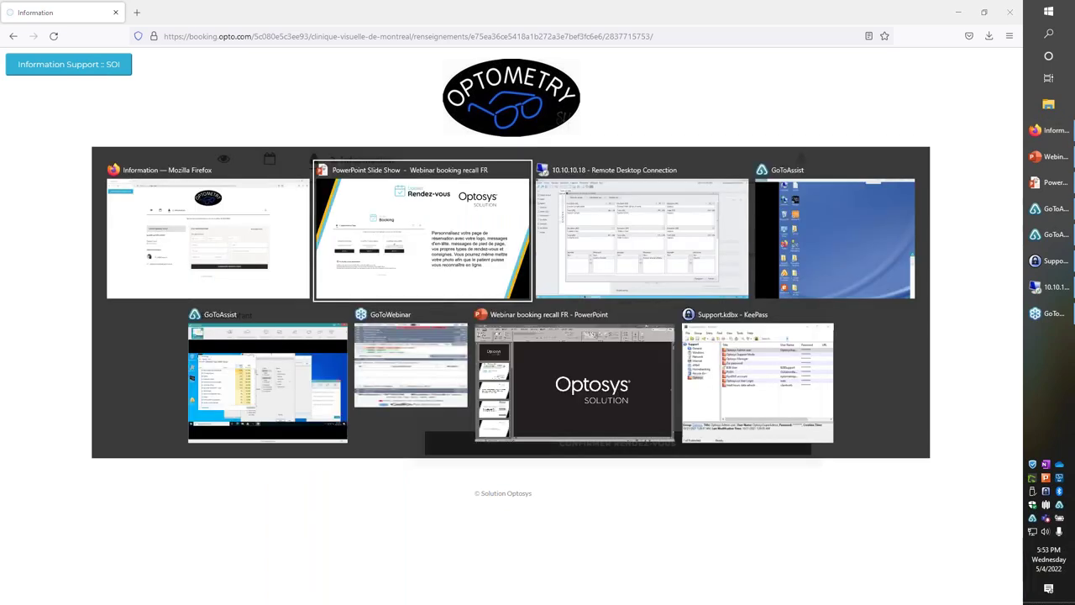
key("alt+Tab")
key("alt+Tab")
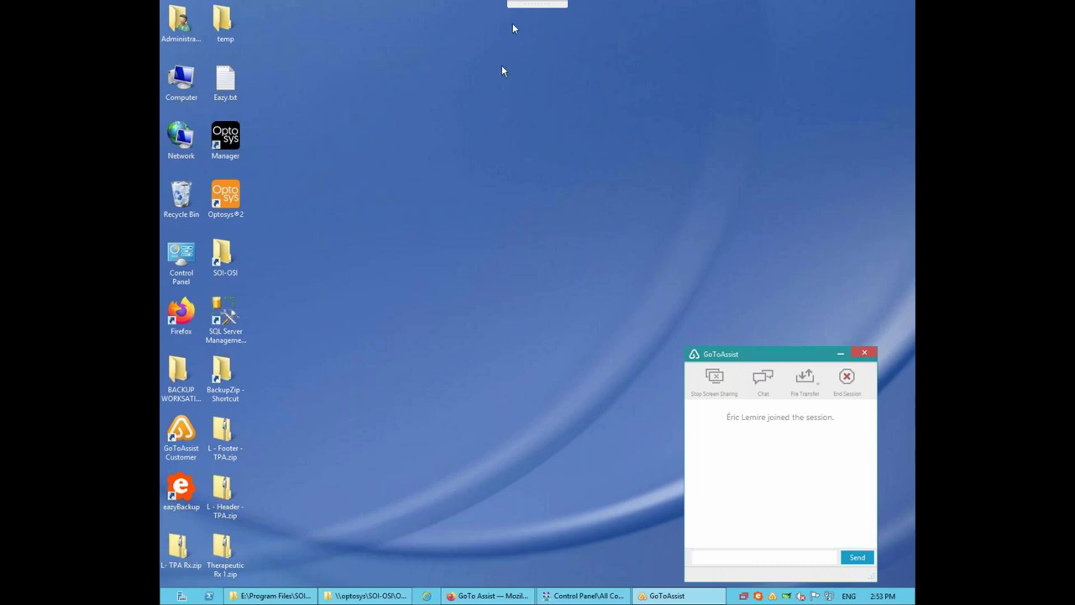
double_click(232, 199)
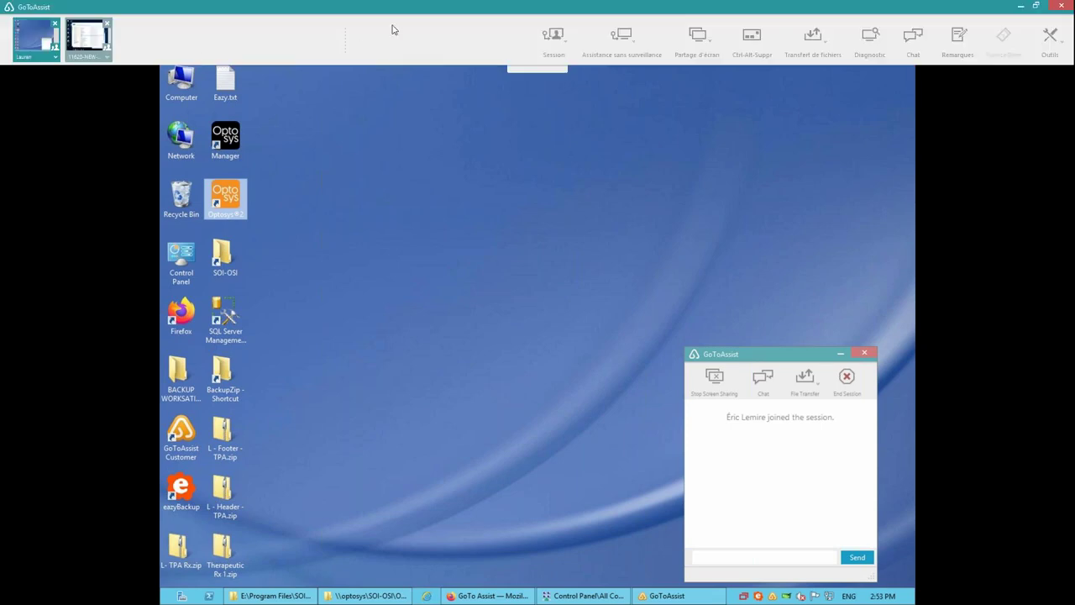
left_click(1020, 6)
key("alt+Tab")
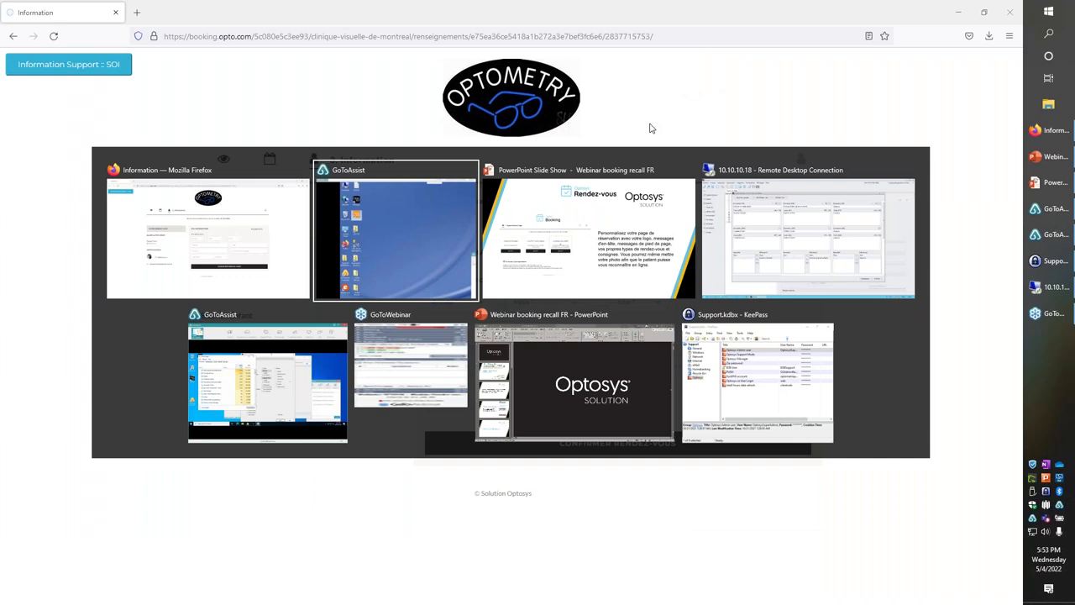
Step: Switch to Optosys in the 10.10.10.18 remote desktop and close the booking visit type groups without saving the changes
key("Tab")
key("Tab")
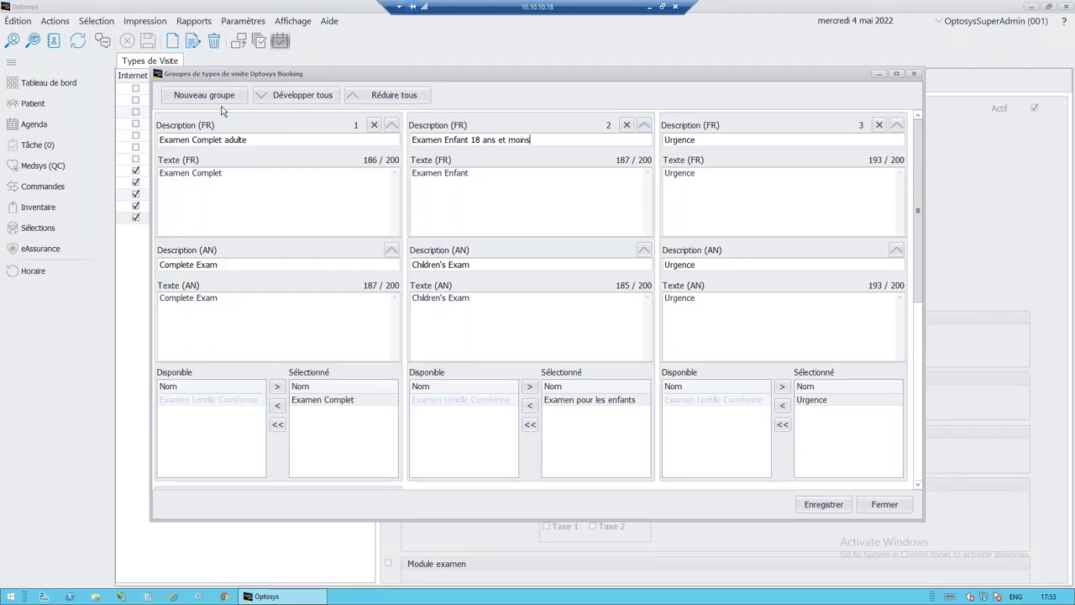
key("Escape")
key("Left")
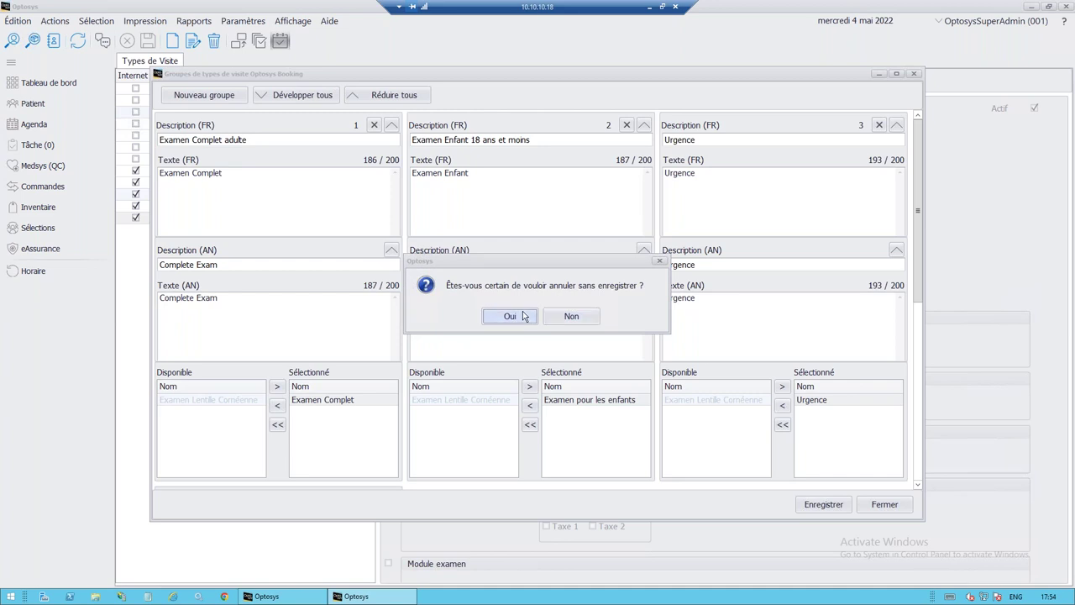
key("Return")
Step: Open the patient search, enter "Test" as the last name, and leave the search to show the current patient's file
left_click(12, 42)
type("Test")
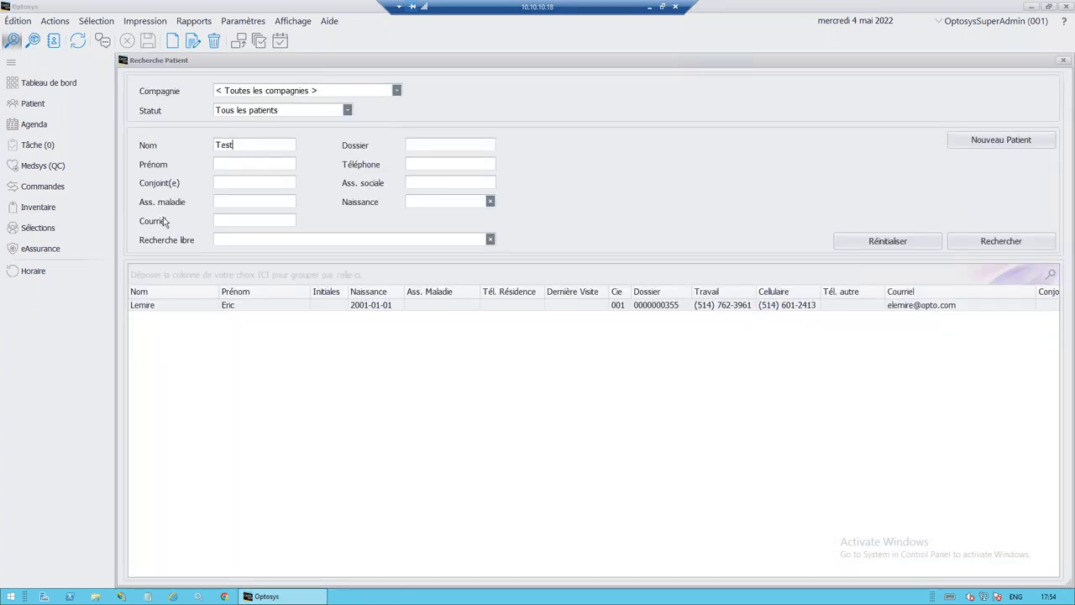
key("Escape")
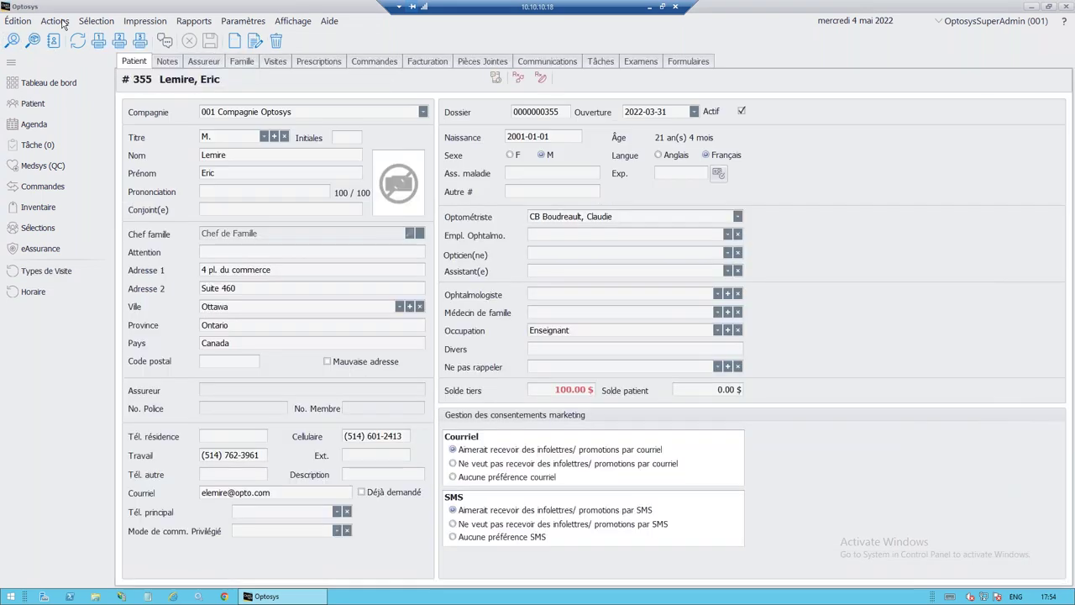
Step: Examine the fields that can be copied in the Fusionner patient dialog for the current patient, and cancel the merge
left_click(62, 23)
mouse_move(80, 85)
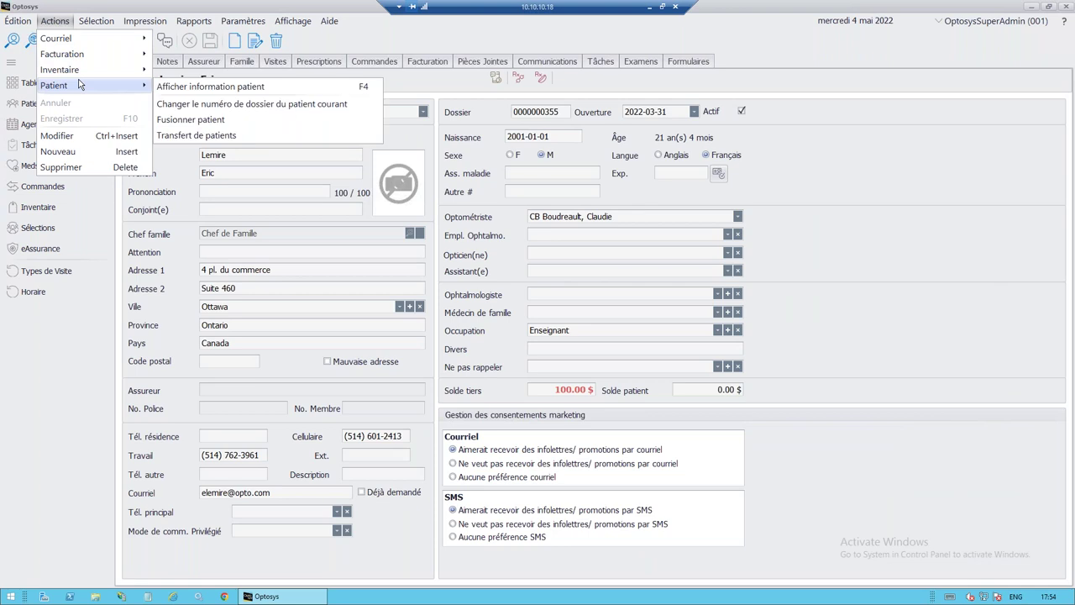
left_click(201, 119)
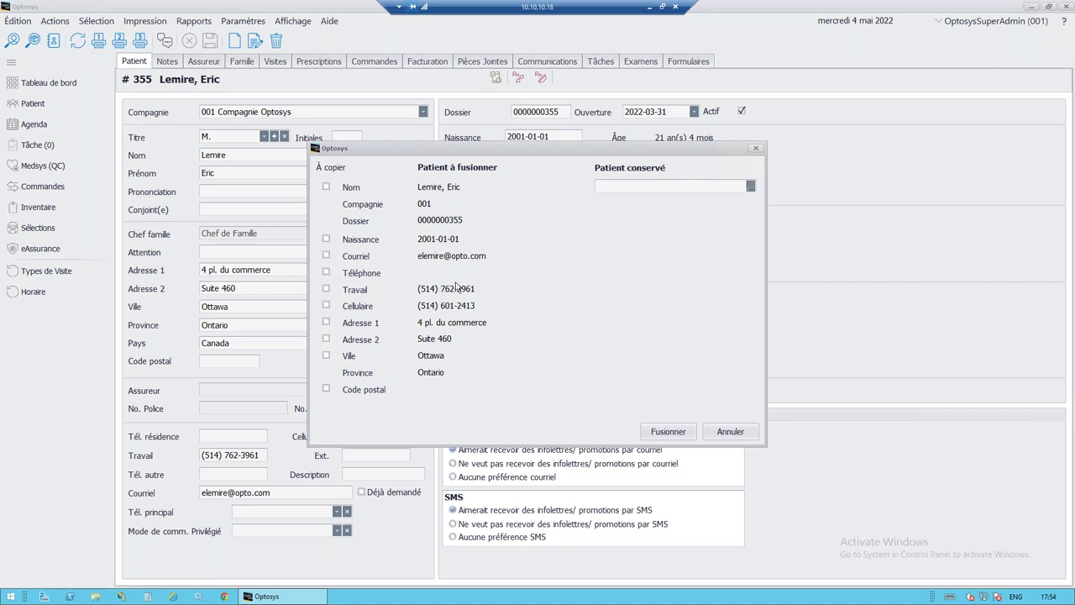
left_click(327, 289)
left_click(729, 431)
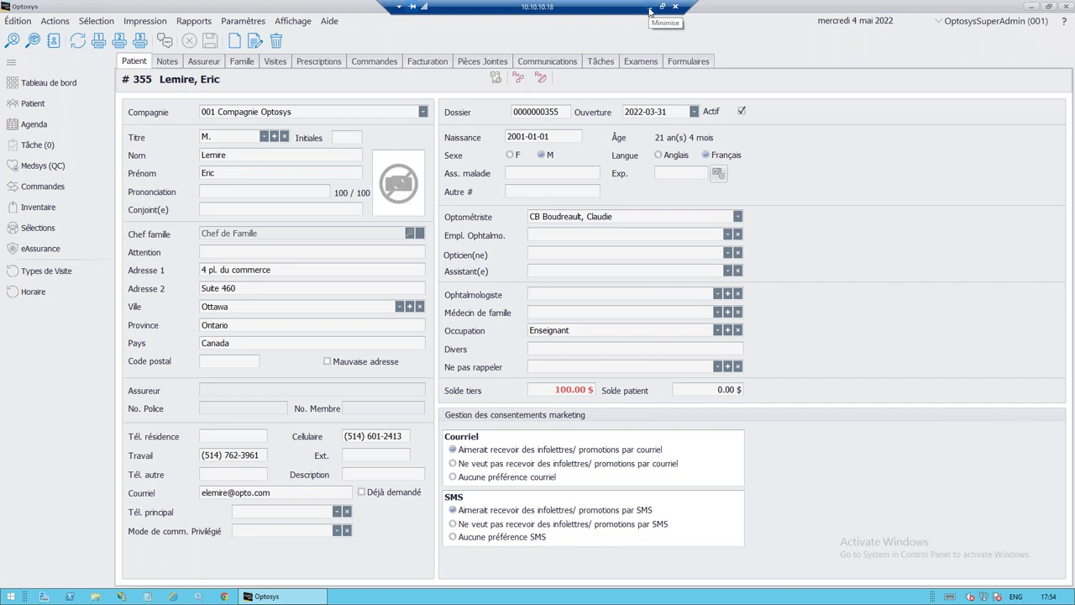
Step: Leave the remote desktop and switch to the PowerPoint slide show at the Optosys Rendez-vous slide about personalizing the booking page
key("alt+Tab")
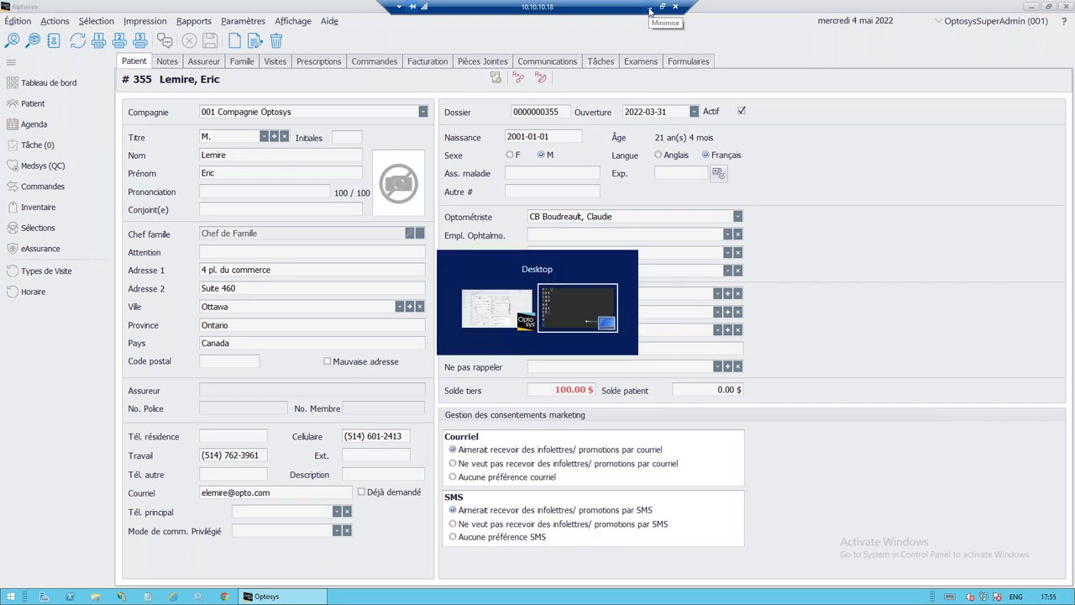
left_click(649, 12)
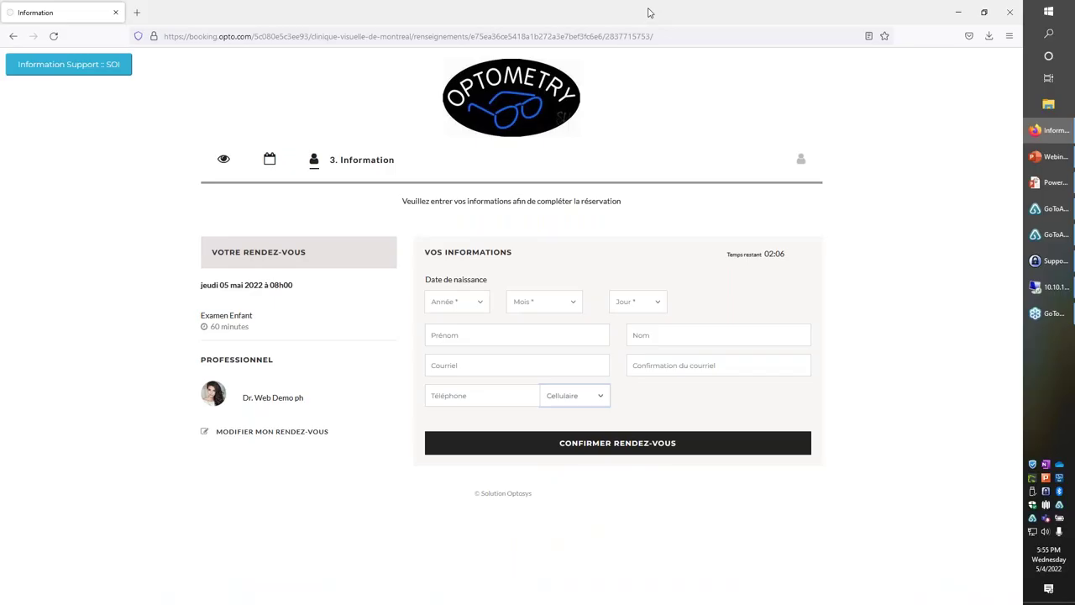
key("alt+Tab")
key("alt+Tab")
key("alt+Tab")
key("alt+Tab")
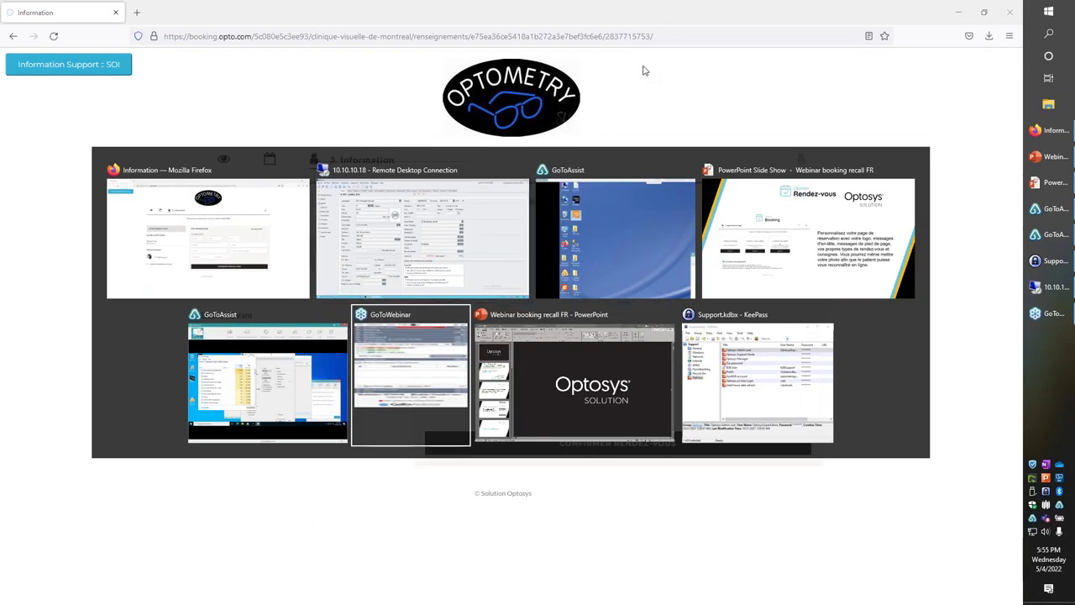
key("alt+shift+Tab")
key("alt+shift+Tab")
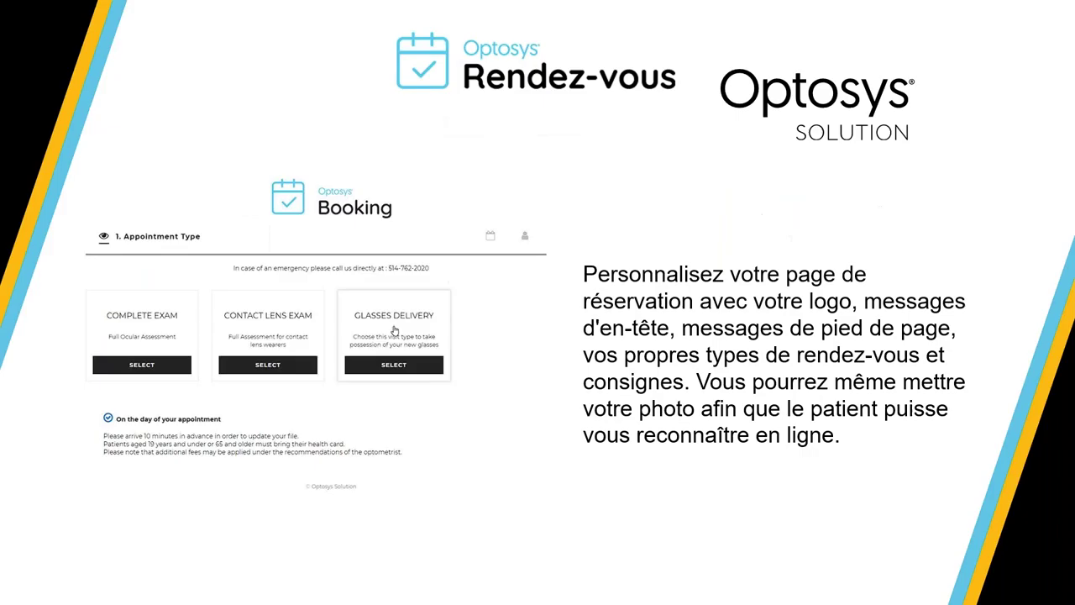